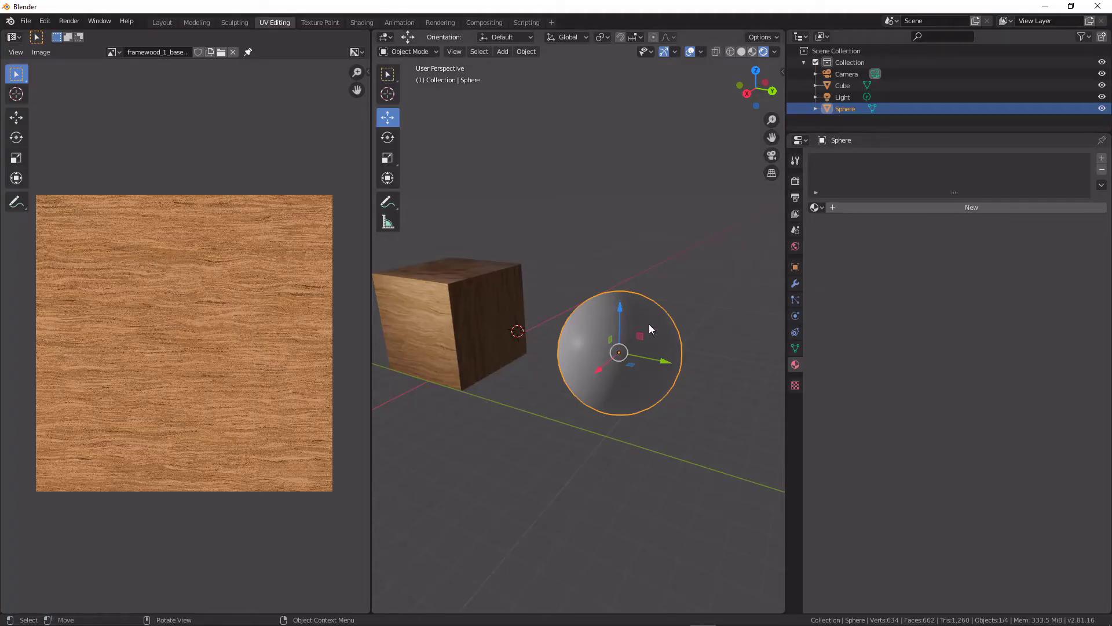
- Assign the cube's existing wood material, Material.001, to the sphere
middle_drag(650, 325, 606, 337)
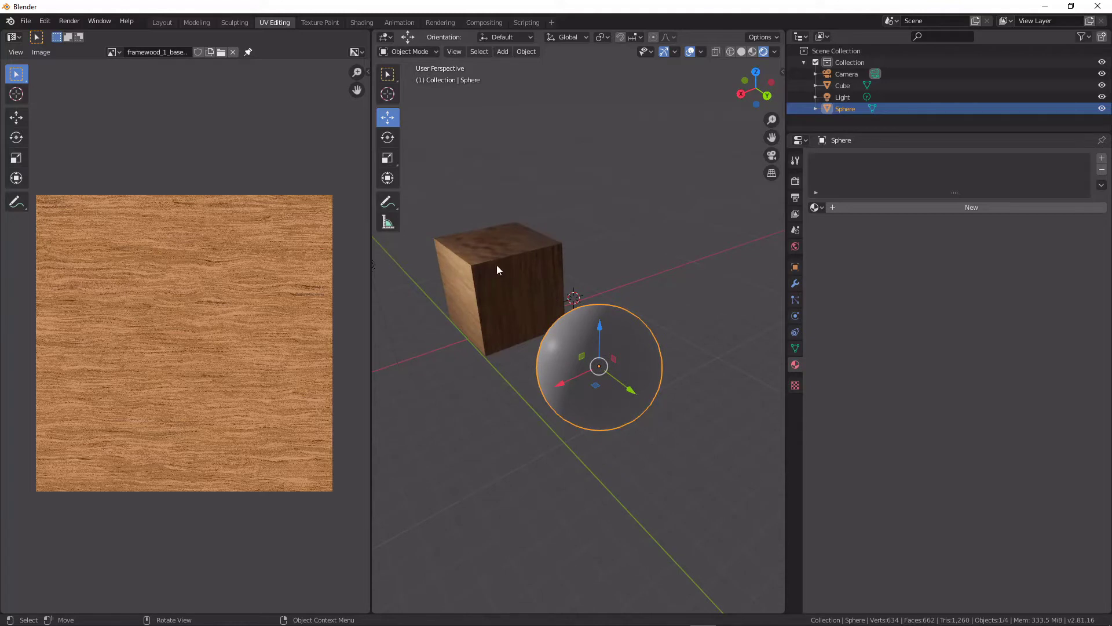
middle_drag(497, 269, 454, 298)
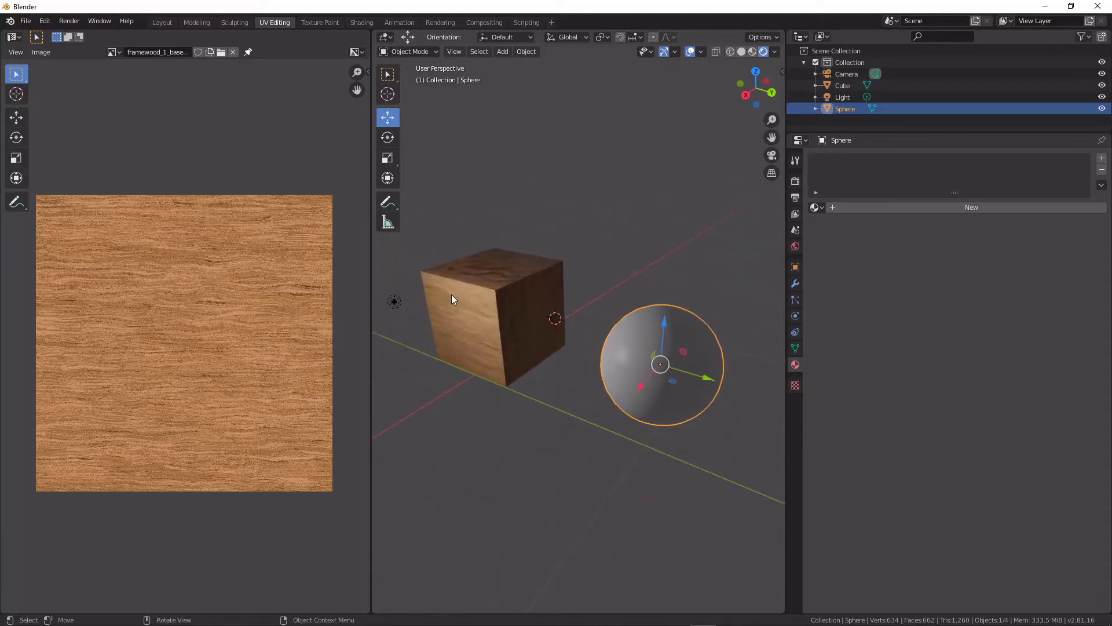
scroll(452, 298, up, 4)
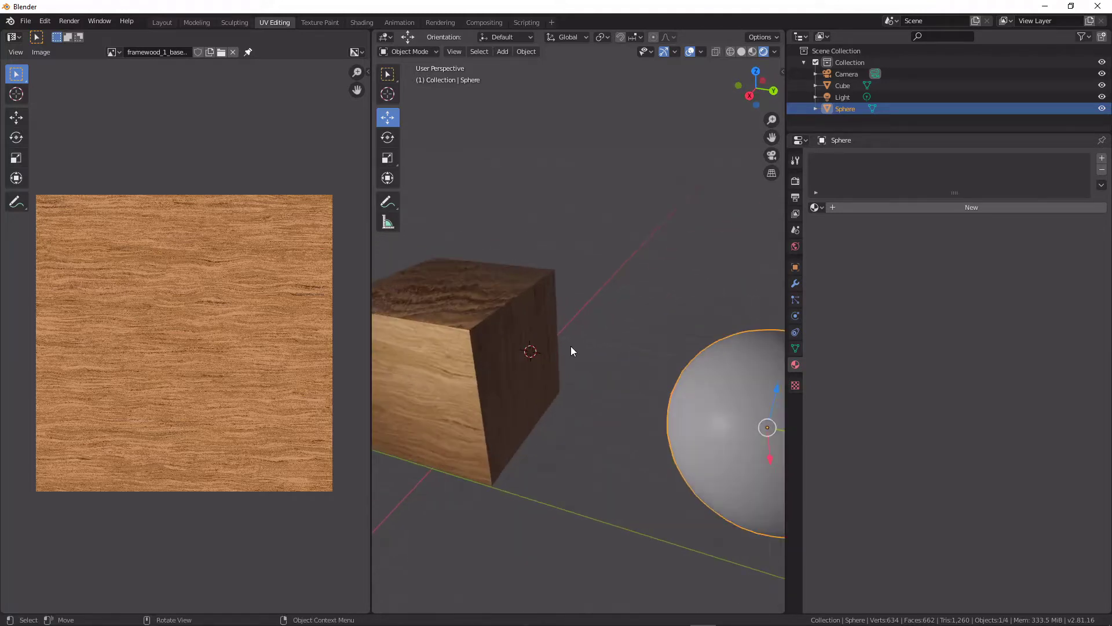
middle_drag(571, 350, 523, 297)
middle_drag(643, 329, 643, 329)
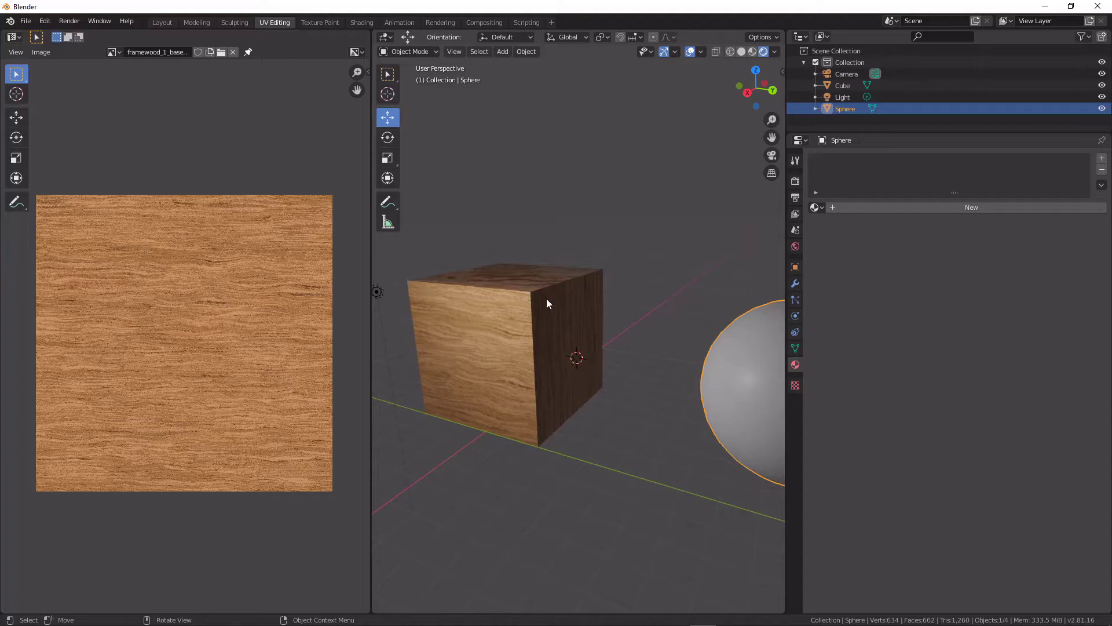
click(521, 299)
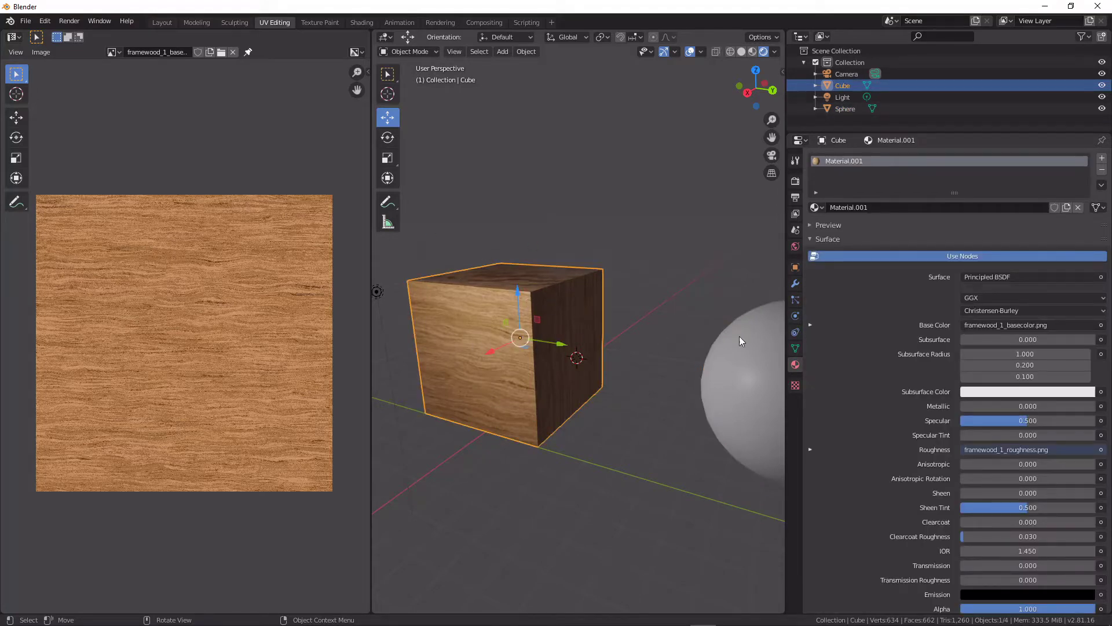
click(759, 350)
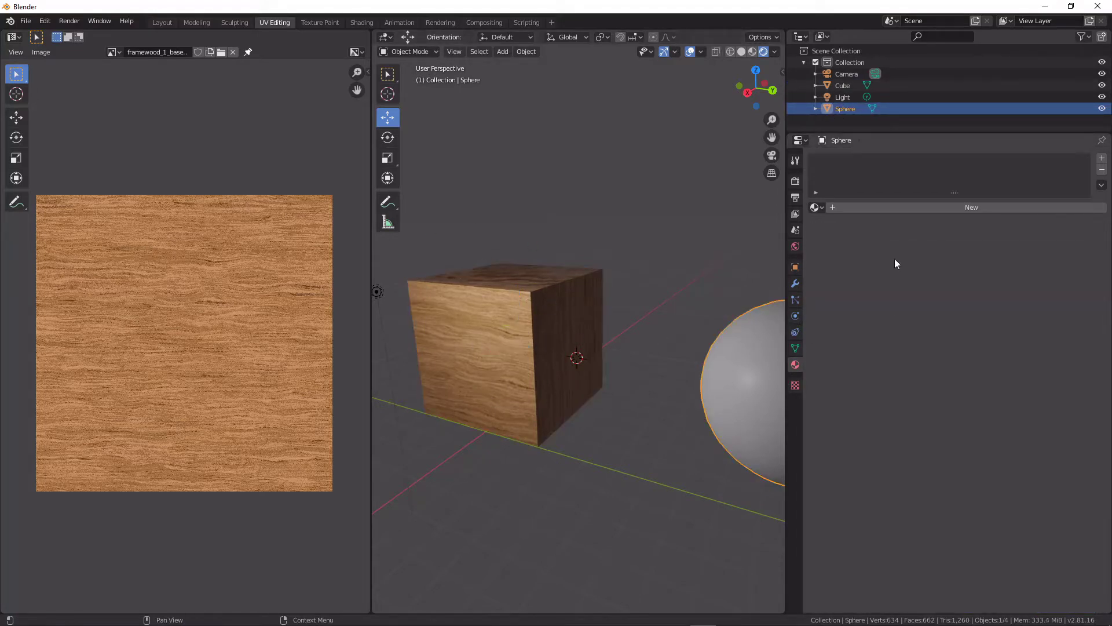
click(815, 207)
click(841, 234)
- Examine how the wood texture wraps around the sphere with its default UV layout
middle_drag(665, 269, 647, 305)
scroll(667, 268, up, 3)
key(Tab)
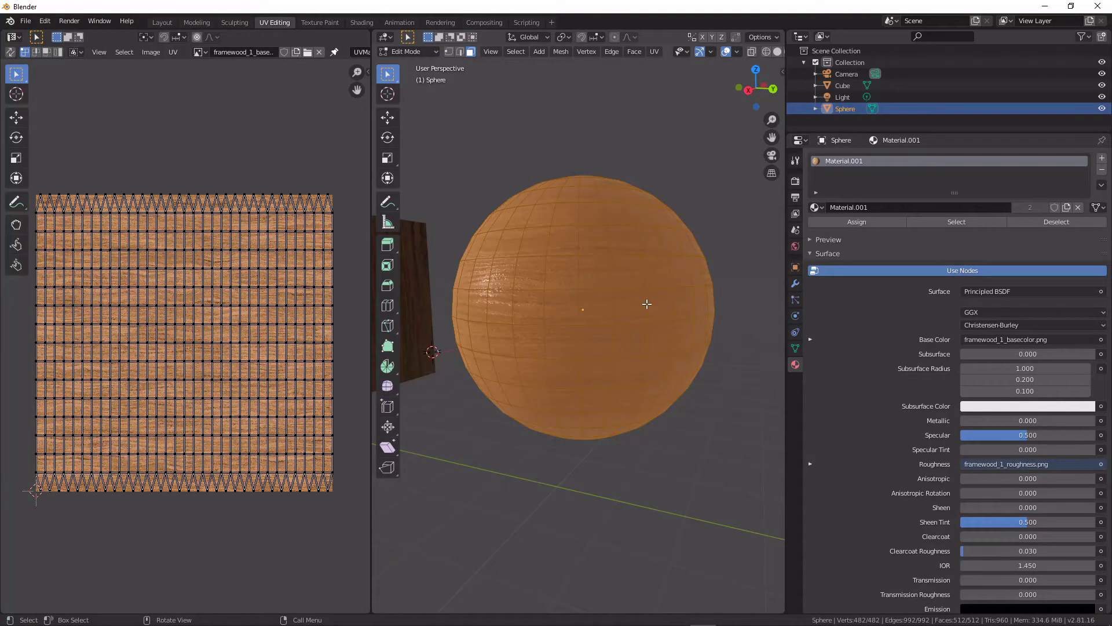
right_click(646, 303)
click(647, 305)
key(Tab)
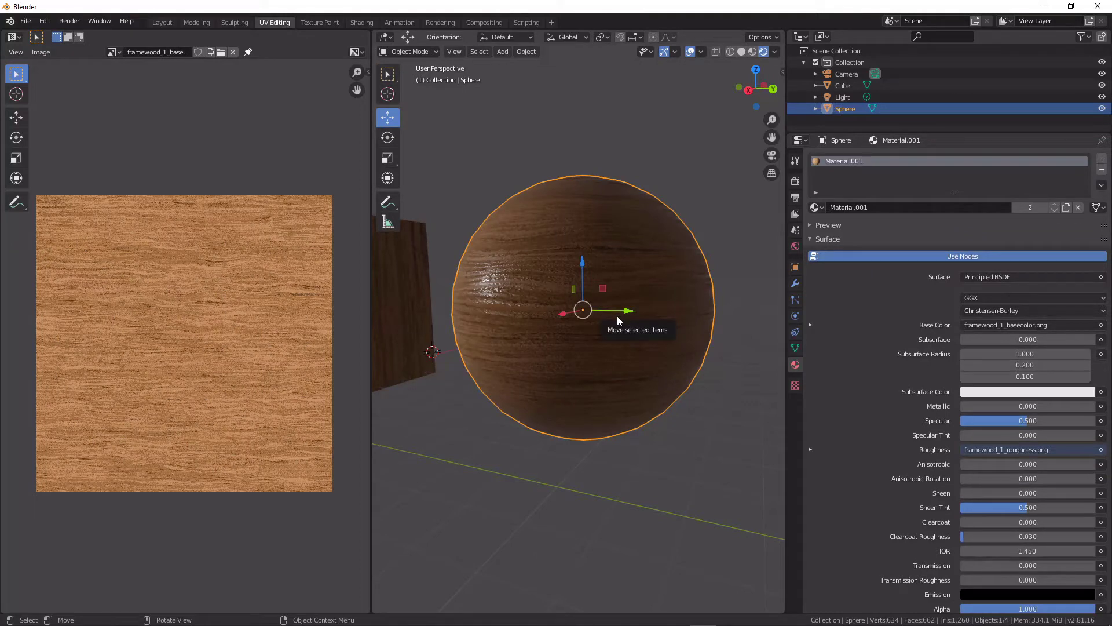
middle_drag(531, 260, 491, 296)
middle_drag(562, 265, 584, 275)
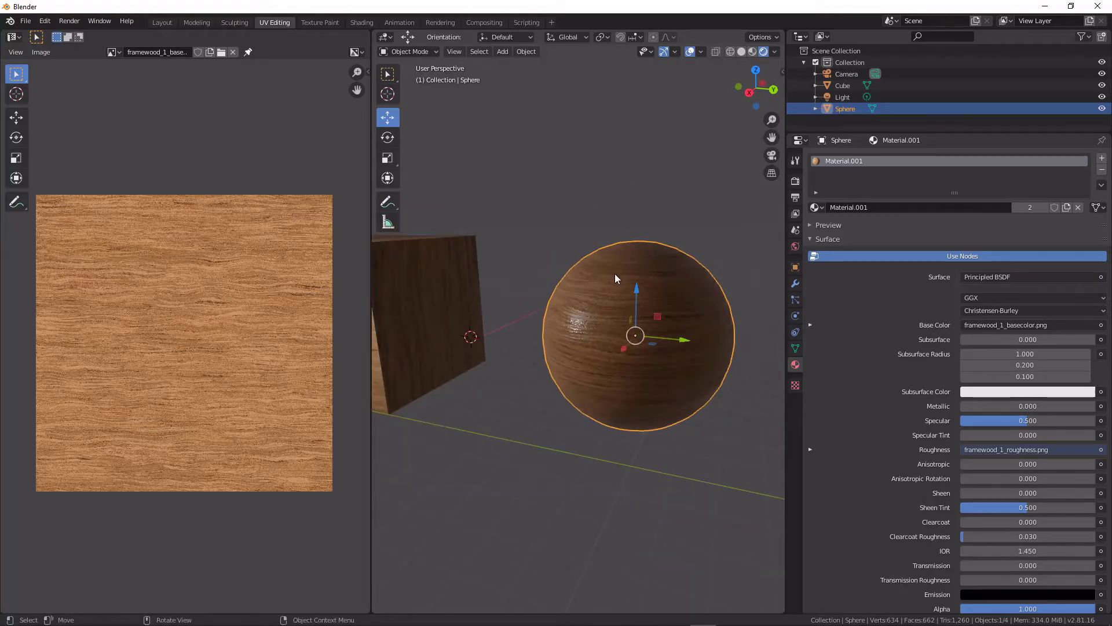
middle_drag(659, 297, 622, 306)
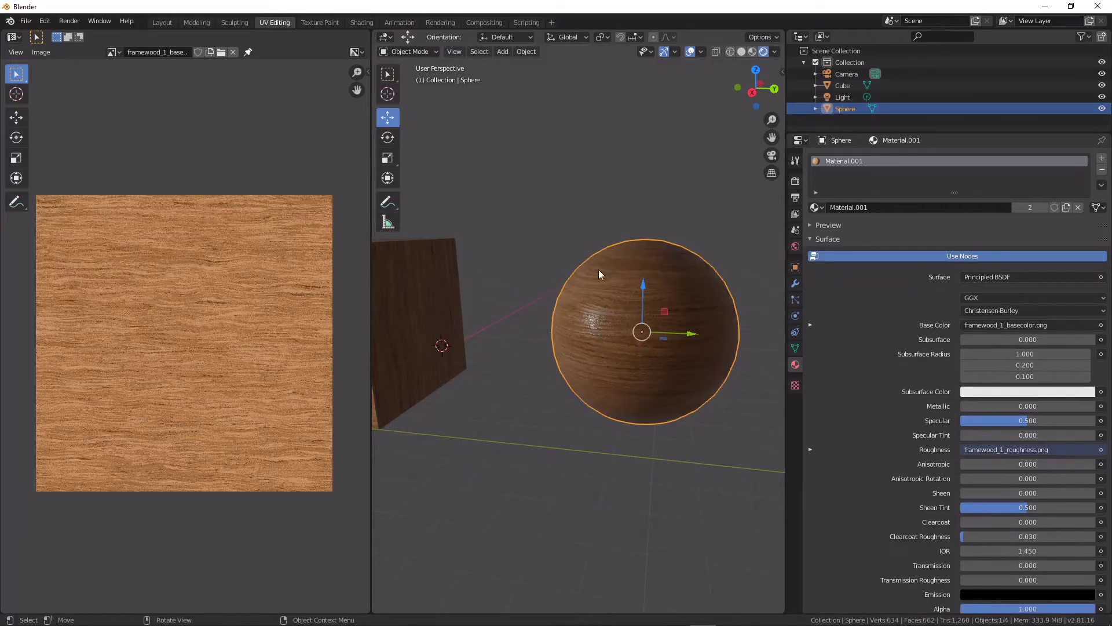
- Put the sphere into edge editing and deselect all of its geometry
key(Tab)
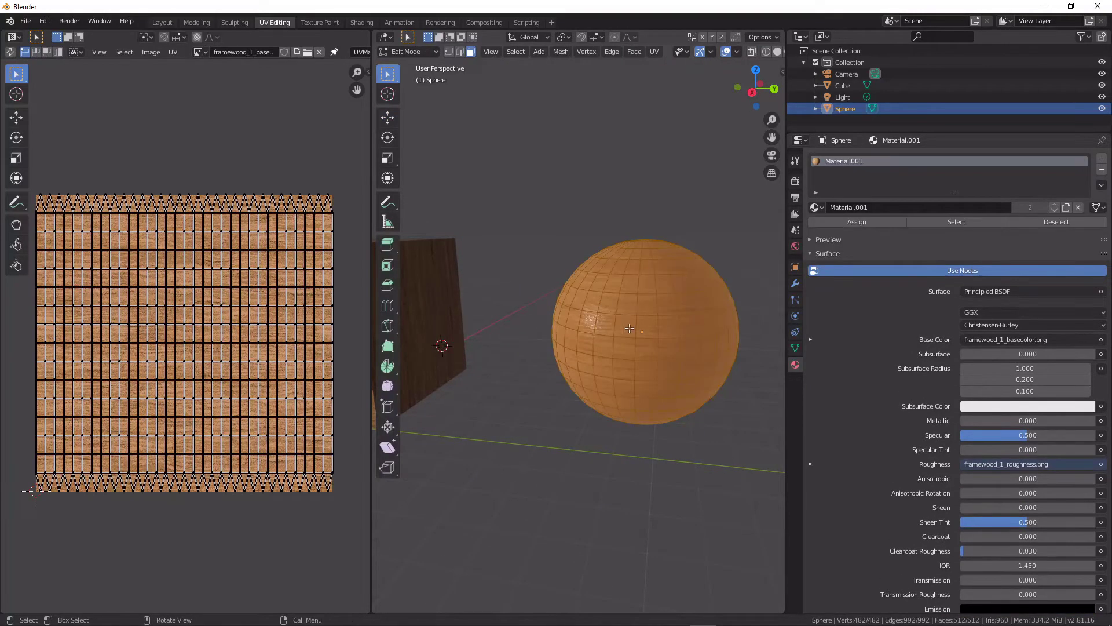
key(Tab)
key(Tab)
click(460, 53)
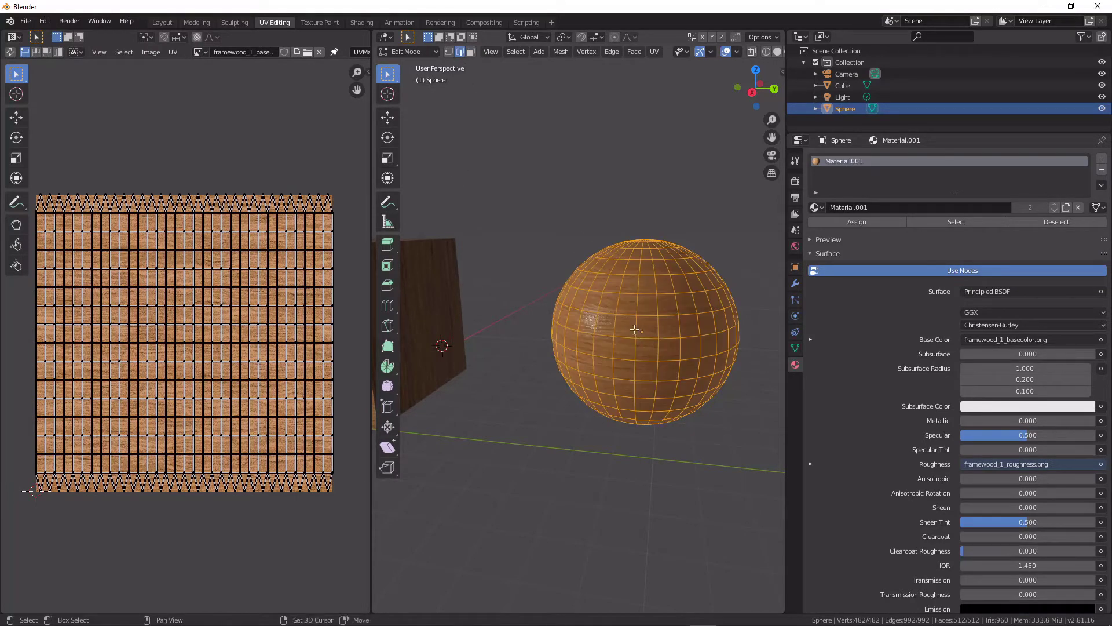
mouse_move(635, 329)
middle_down()
mouse_move(609, 311)
mouse_move(627, 322)
middle_up()
key(q)
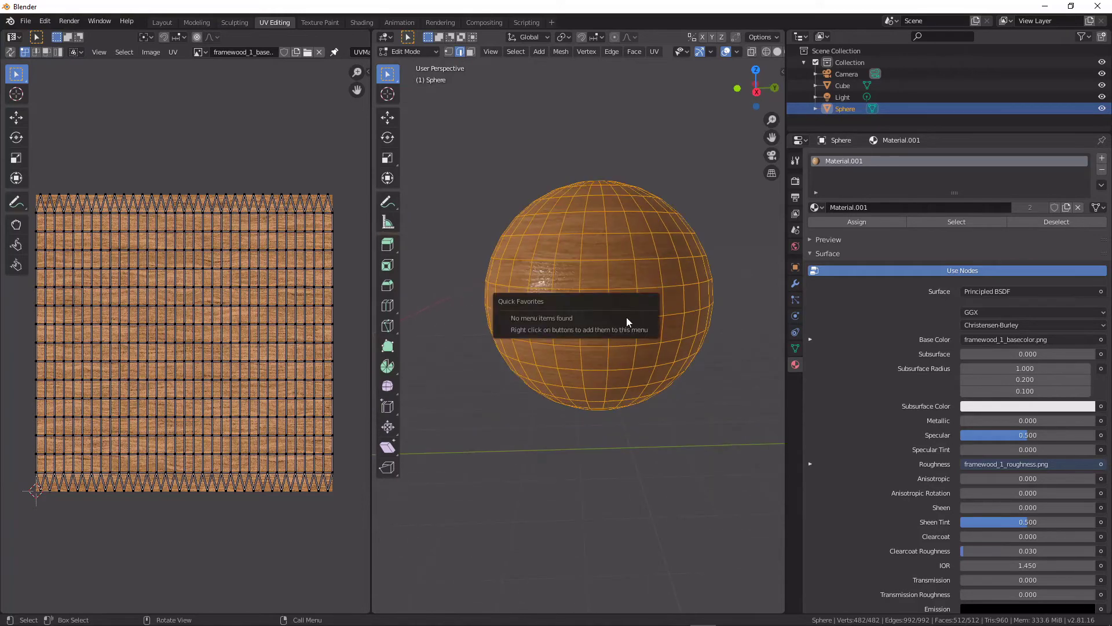
key(alt+a)
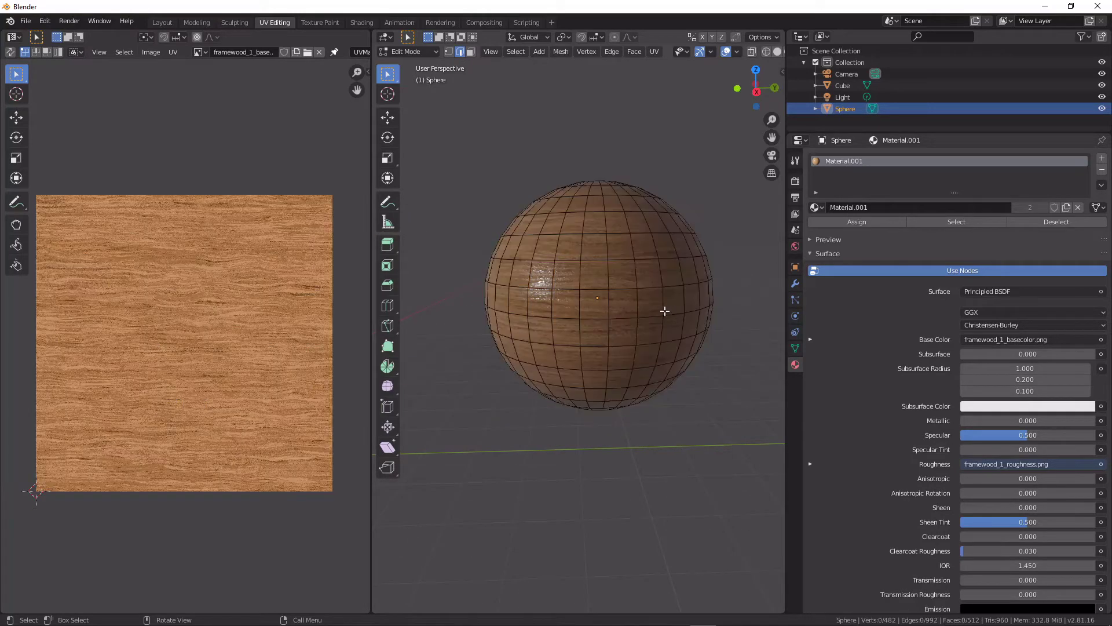
- Select a horizontal edge loop around the sphere's middle plus the crossing vertical loops that divide it into eight sections
alt+click(624, 318)
middle_drag(666, 323, 509, 330)
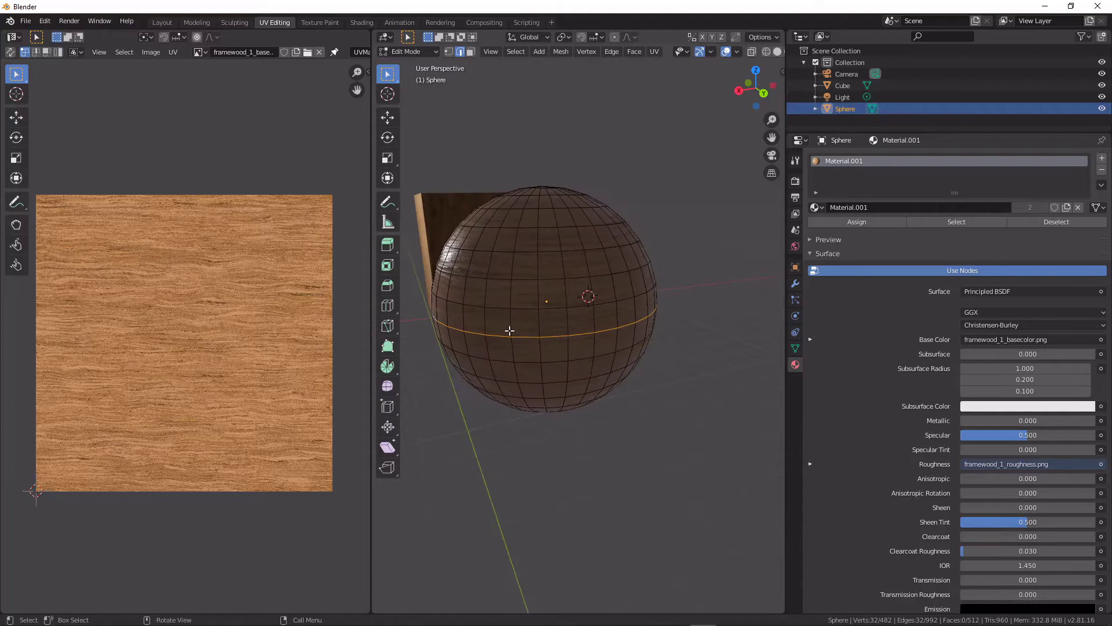
middle_drag(670, 412, 661, 301)
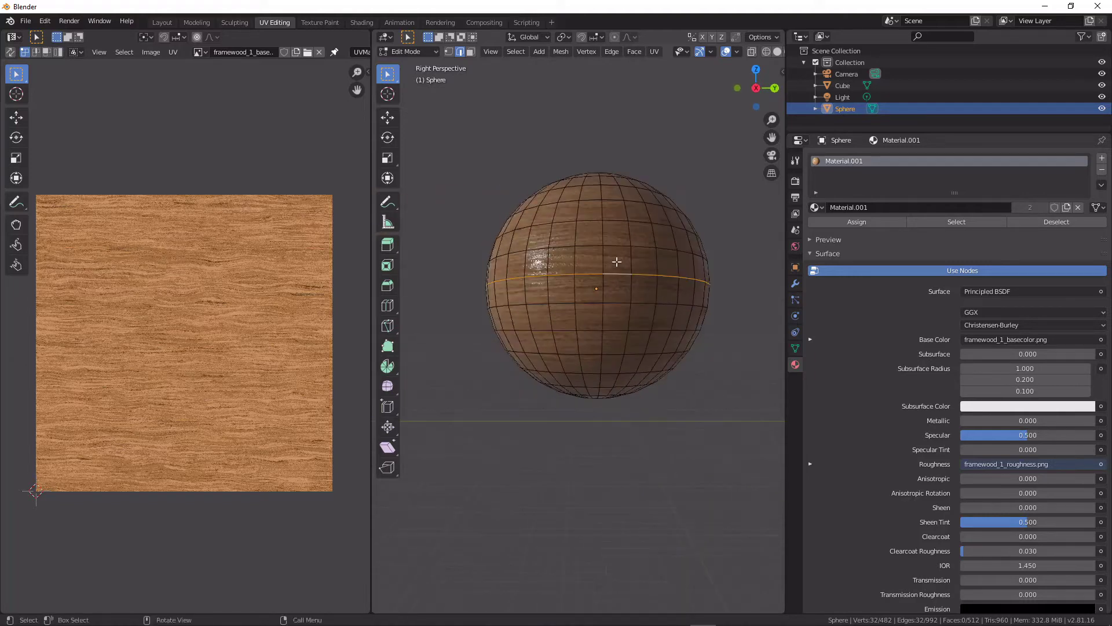
middle_drag(606, 259, 572, 288)
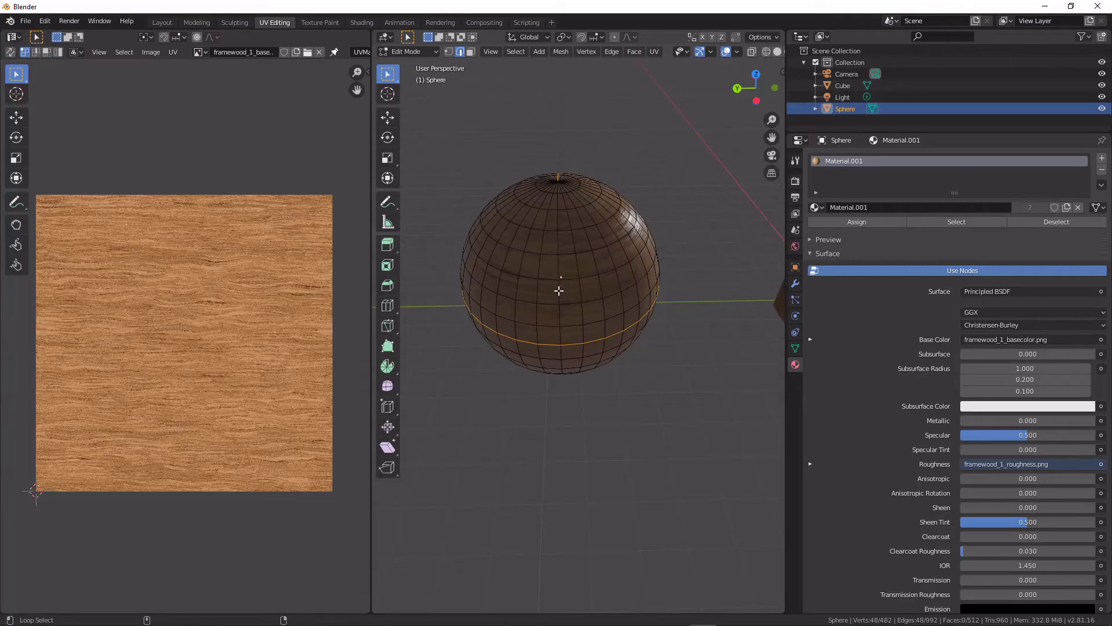
middle_drag(641, 335, 531, 364)
alt+shift+click(525, 313)
middle_drag(524, 313, 607, 350)
middle_drag(558, 271, 596, 322)
middle_drag(487, 256, 620, 338)
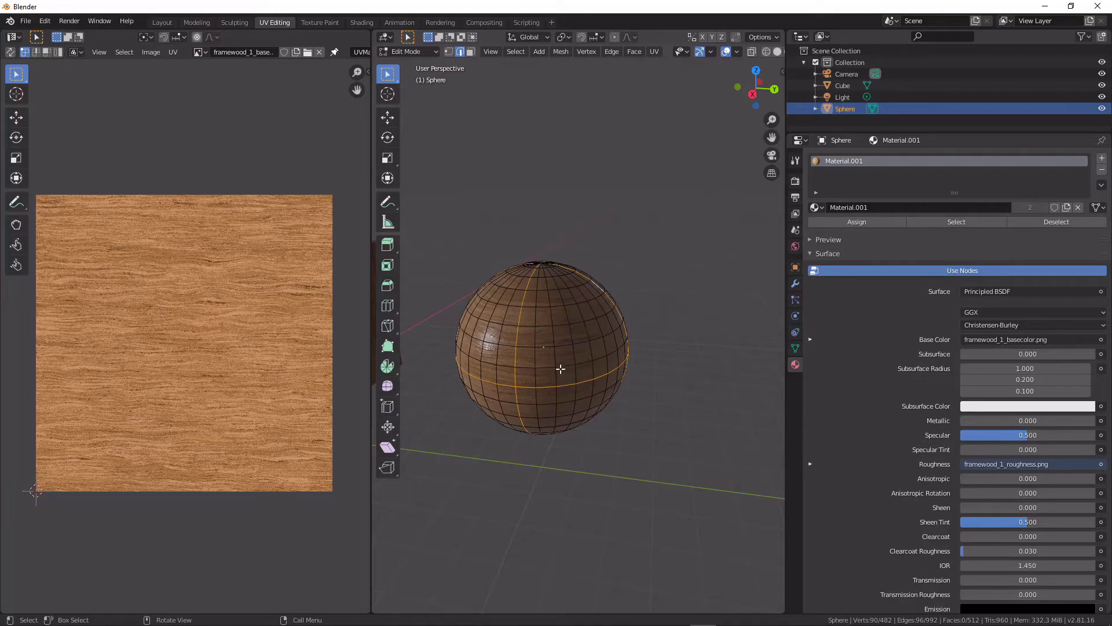
- Mark the selected horizontal and vertical edge loops as seams and clear the selection
middle_drag(534, 380, 553, 301)
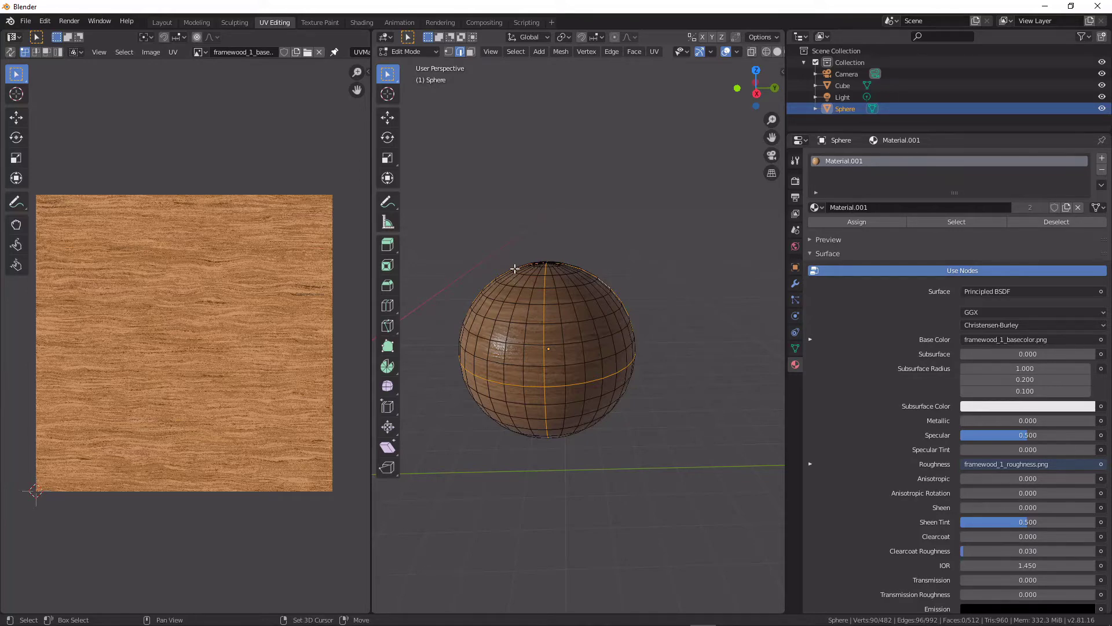
key(ctrl+e)
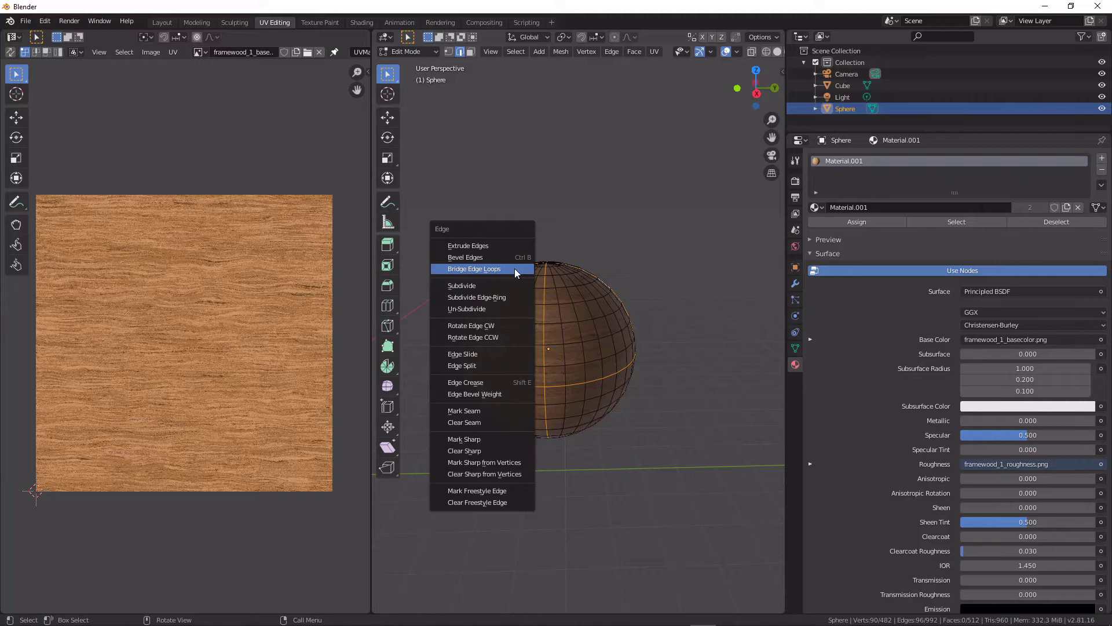
click(506, 409)
middle_drag(506, 408, 614, 377)
key(Tab)
key(Tab)
key(a)
key(alt+a)
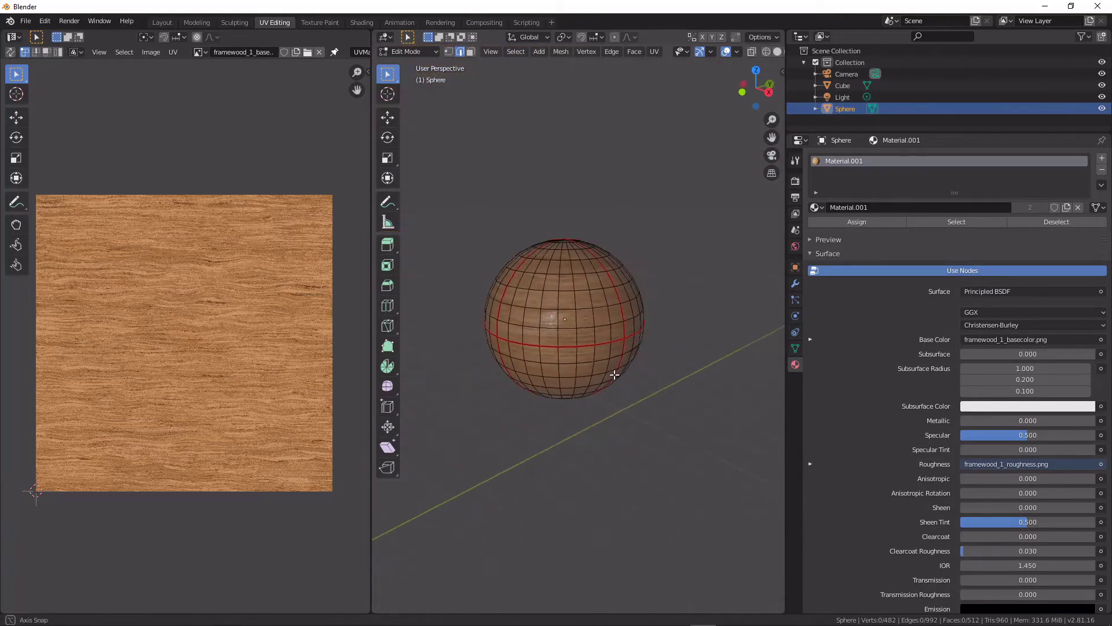
- Unwrap the whole sphere along its seams and inspect the wood texture on the result
scroll(584, 349, up, 3)
key(Tab)
key(Tab)
key(a)
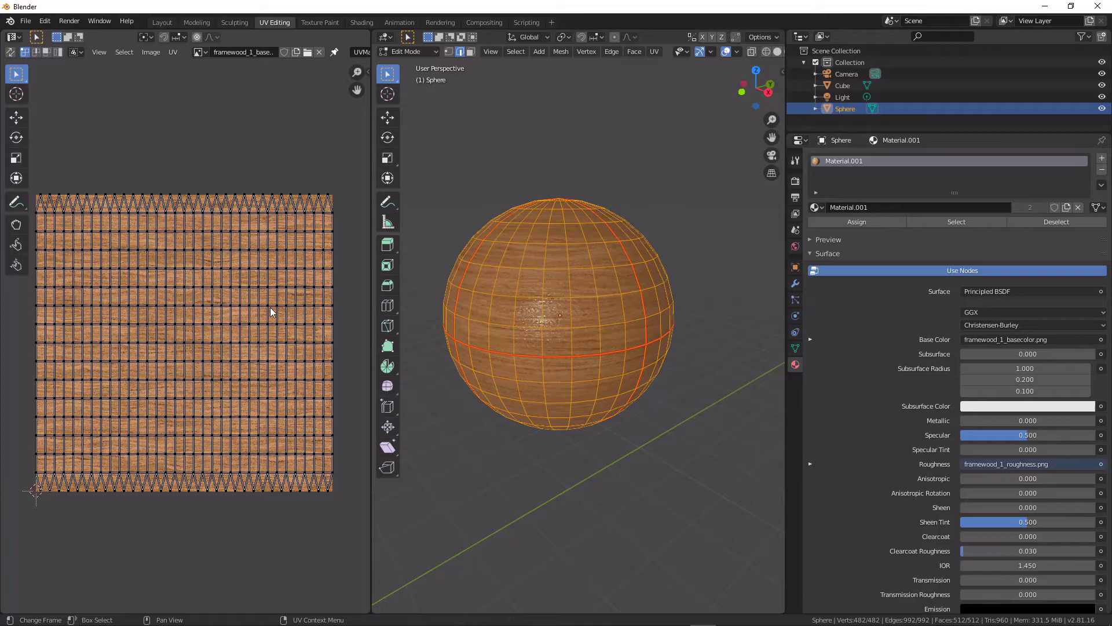
middle_drag(418, 277, 617, 284)
key(u)
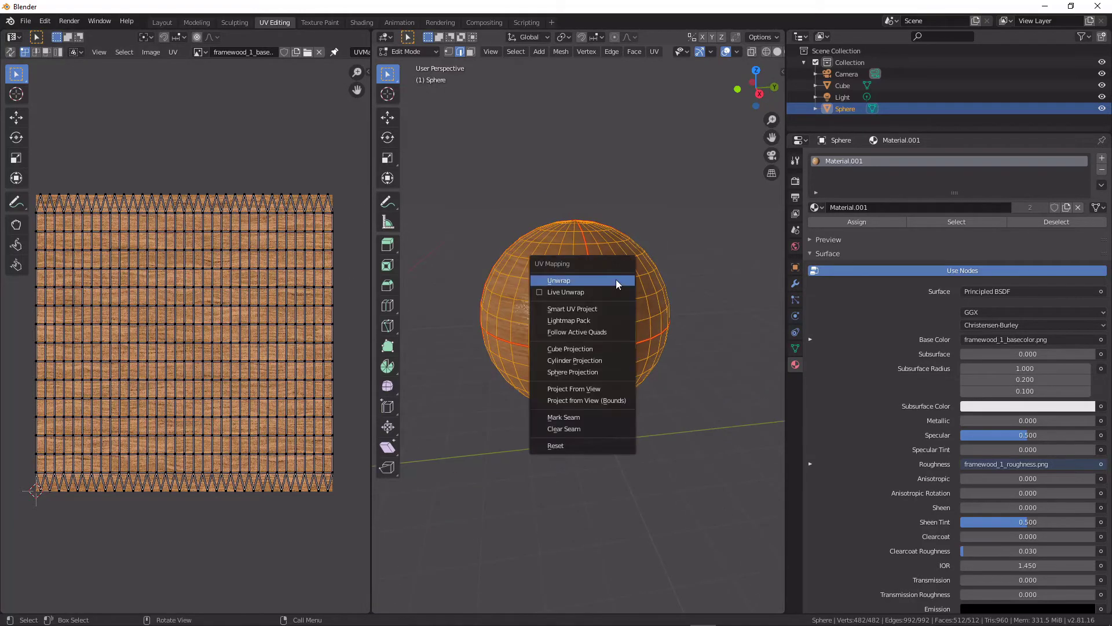
click(616, 282)
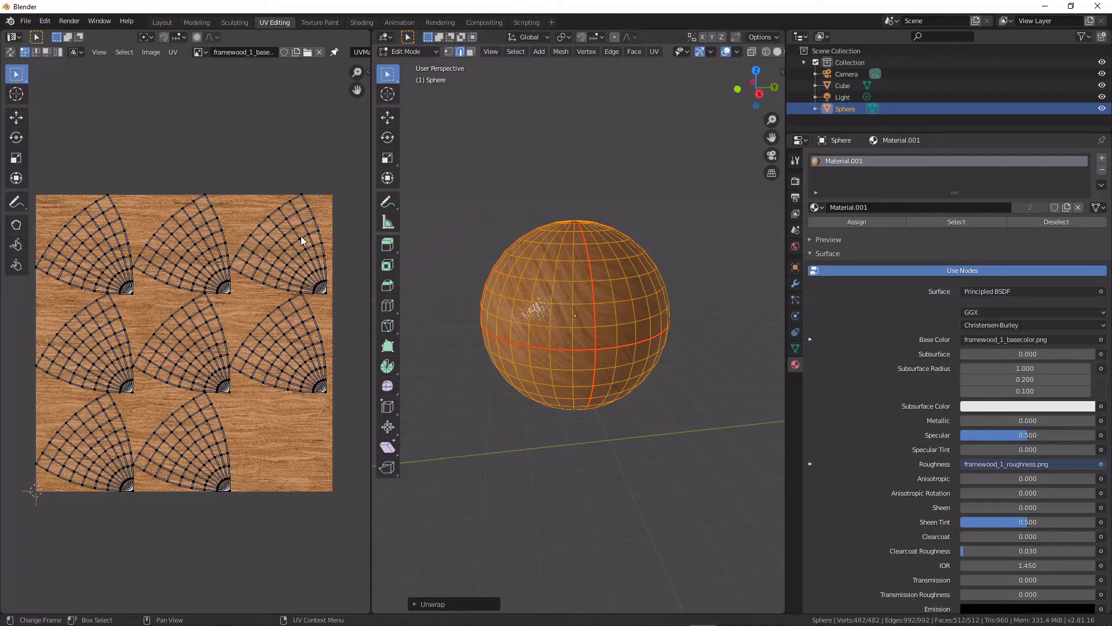
key(Tab)
mouse_move(592, 312)
middle_down()
mouse_move(550, 353)
mouse_move(425, 342)
mouse_move(589, 315)
mouse_move(595, 328)
mouse_move(590, 306)
mouse_move(562, 308)
mouse_move(558, 328)
mouse_move(609, 325)
mouse_move(559, 329)
mouse_move(589, 332)
mouse_move(613, 297)
mouse_move(488, 304)
mouse_move(531, 253)
mouse_move(587, 285)
mouse_move(446, 298)
middle_up()
scroll(591, 325, up, 3)
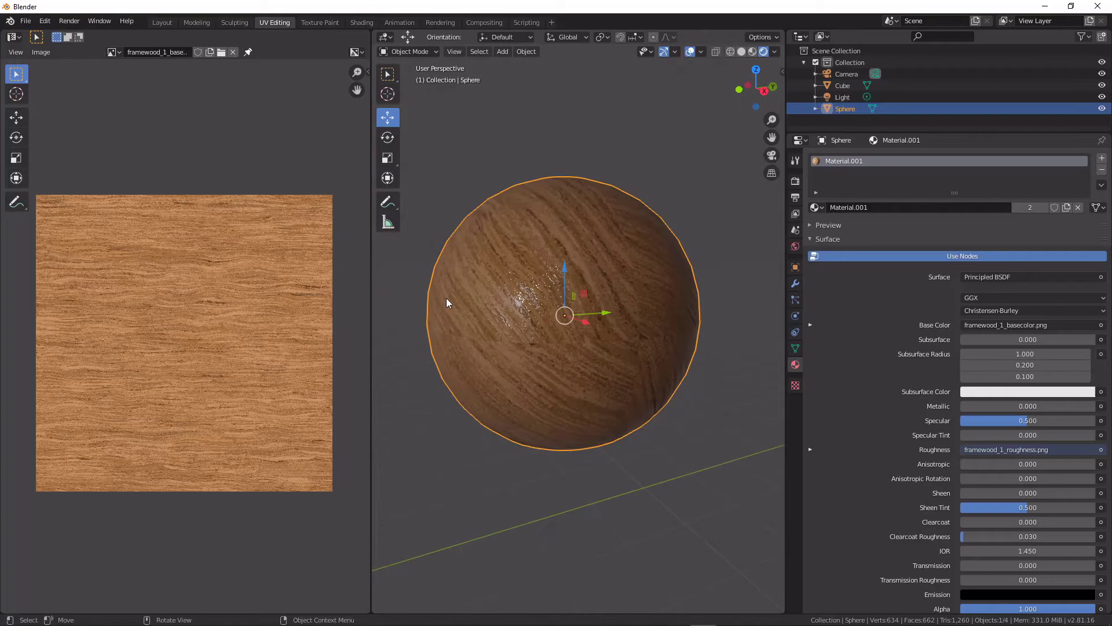
- Select the whole upper-right UV island of the sphere and rotate it to change that section's grain direction
key(Tab)
middle_drag(621, 312, 601, 296)
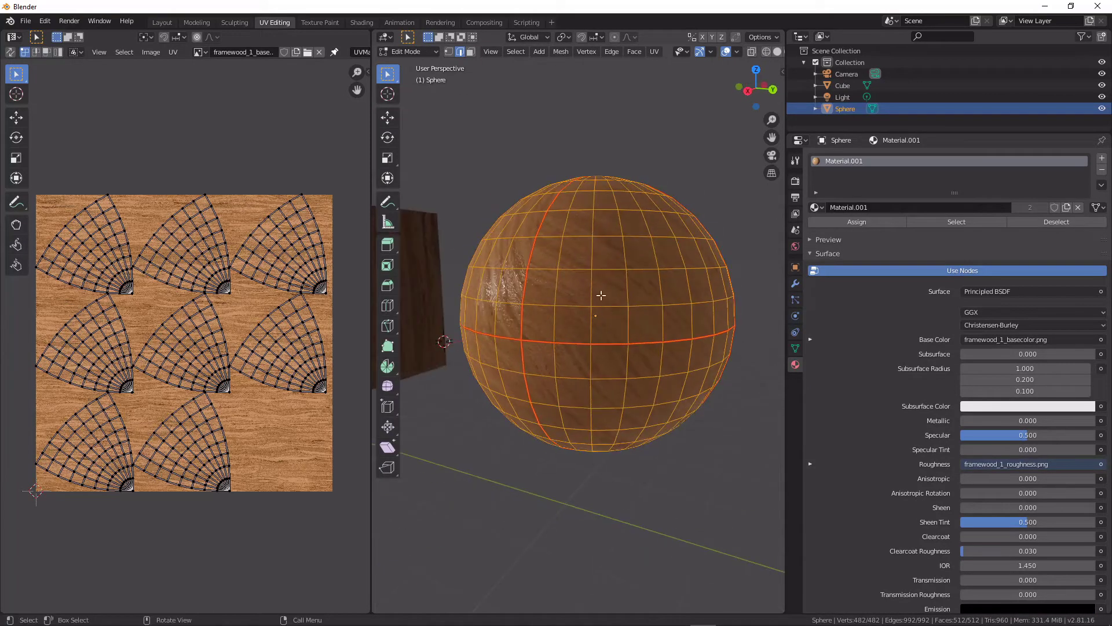
middle_drag(642, 246, 544, 257)
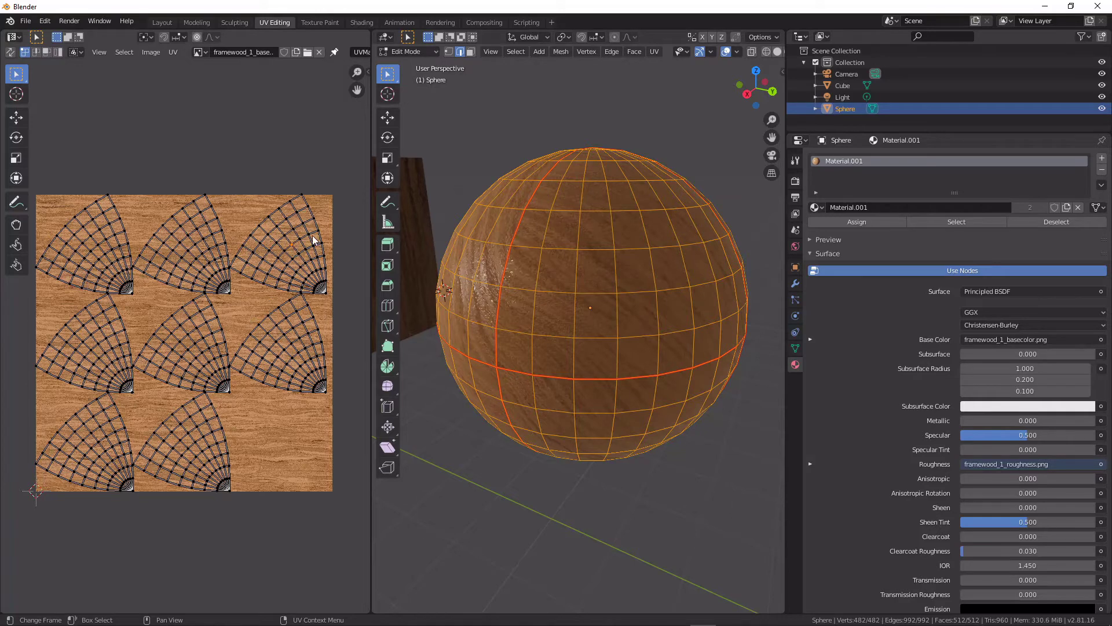
key(ctrl)
key(r)
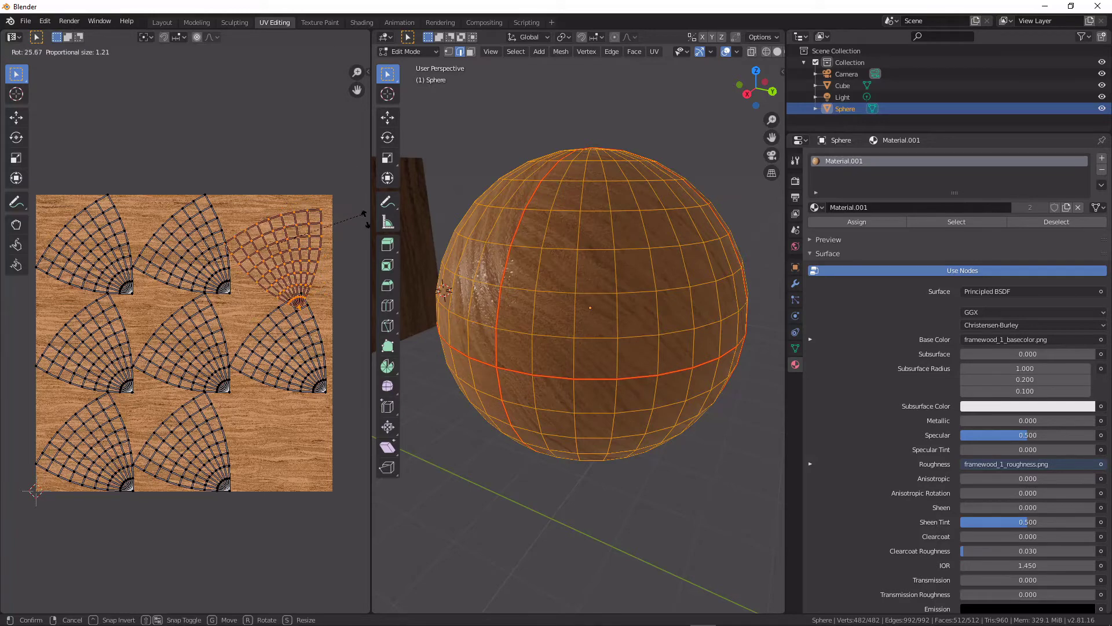
click(351, 210)
middle_drag(442, 384, 382, 296)
scroll(294, 282, up, 1)
key(r)
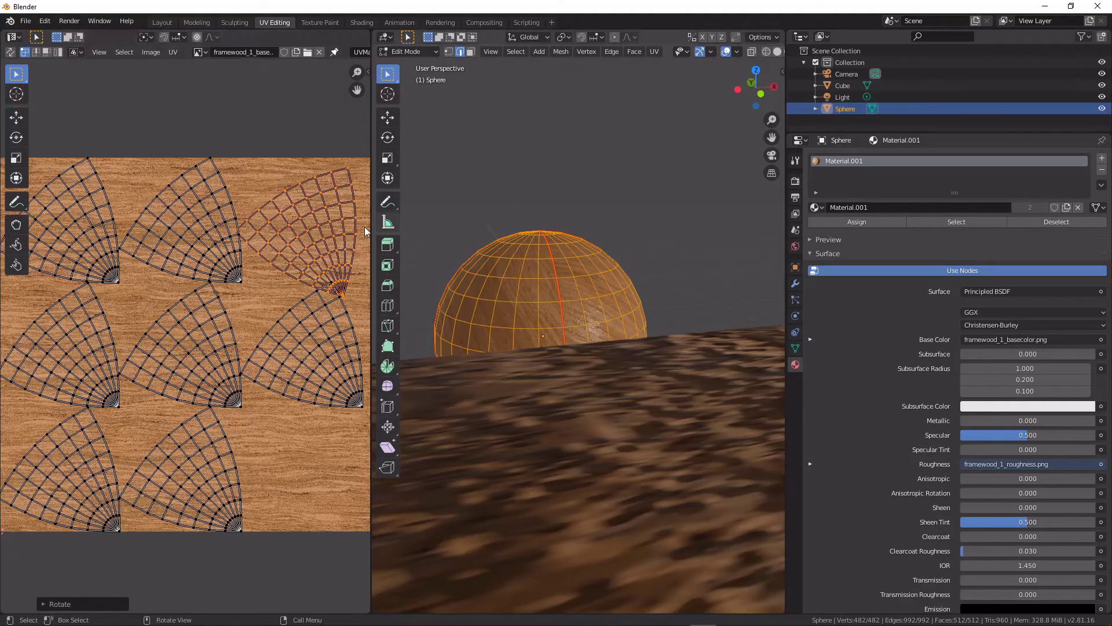
click(350, 248)
- Rotate the selected UV island further until its narrow tip points up, and hide the island
middle_drag(539, 313, 616, 351)
key(r)
click(313, 259)
key(r)
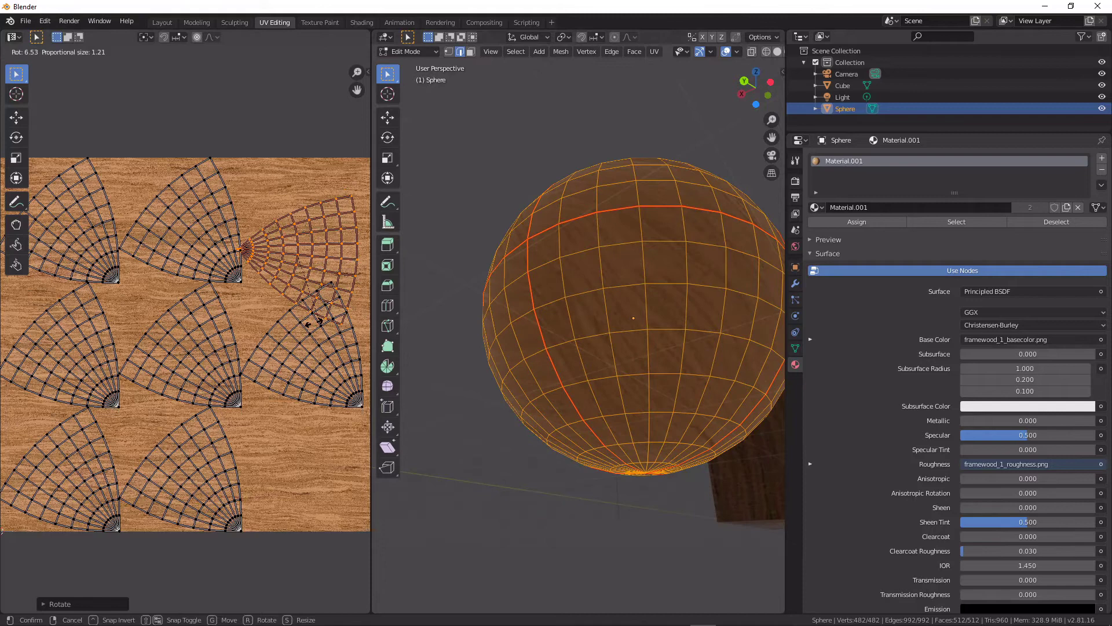
click(259, 328)
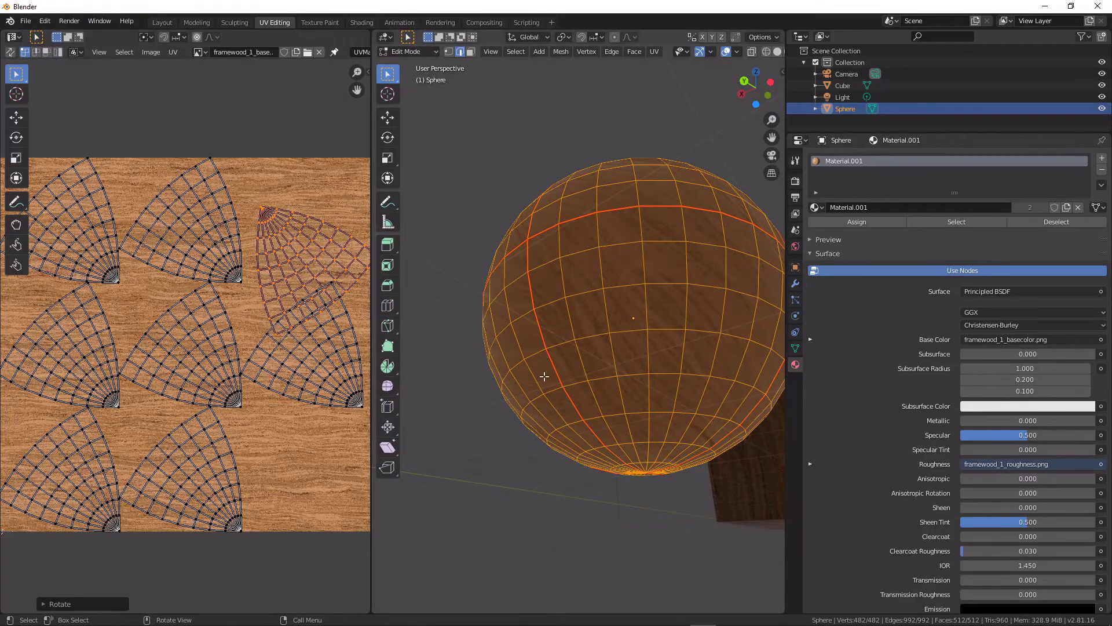
middle_drag(541, 377, 557, 408)
key(r)
click(255, 315)
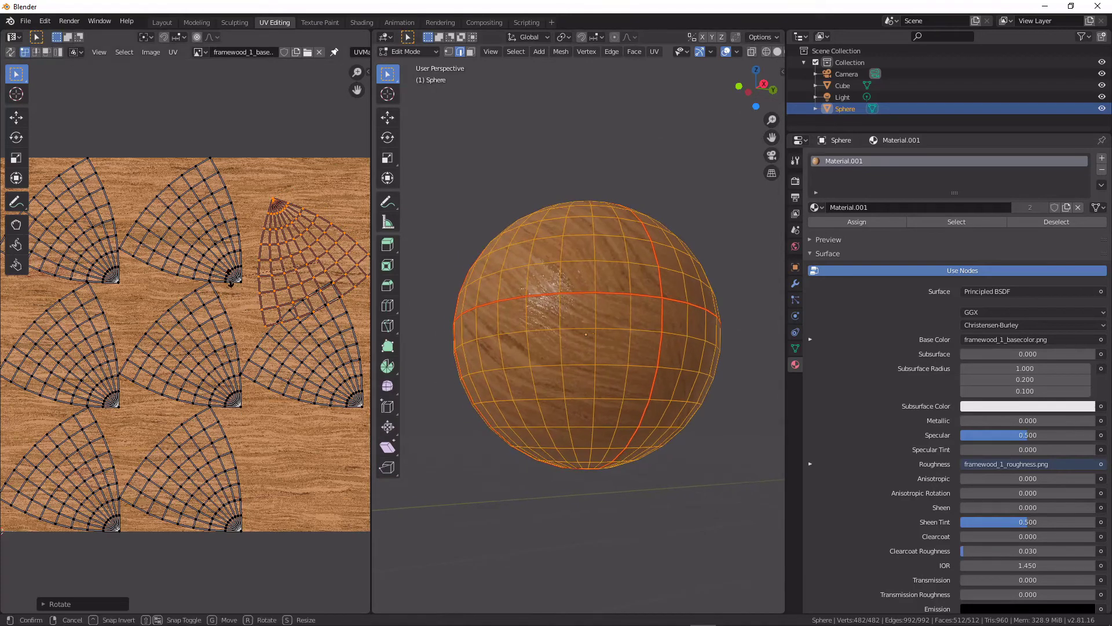
key(r)
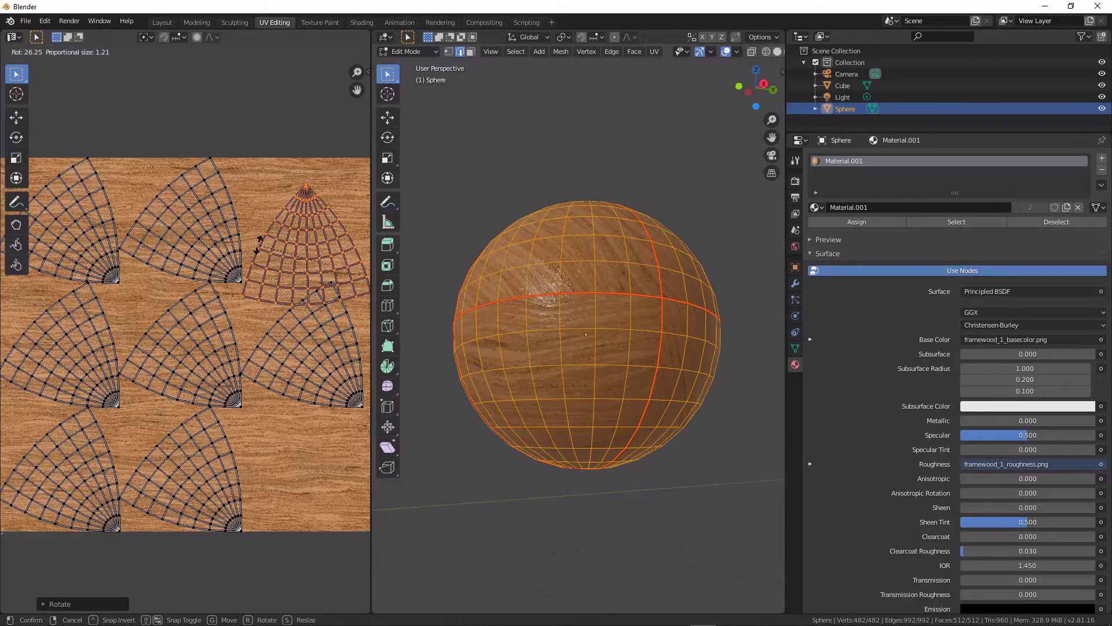
click(280, 267)
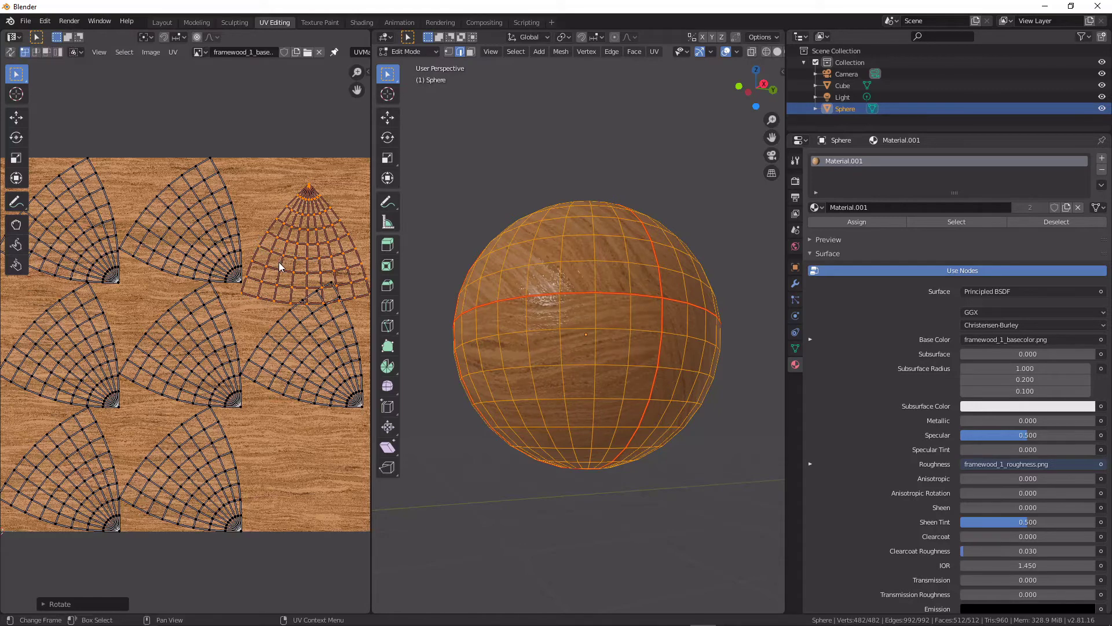
key(h)
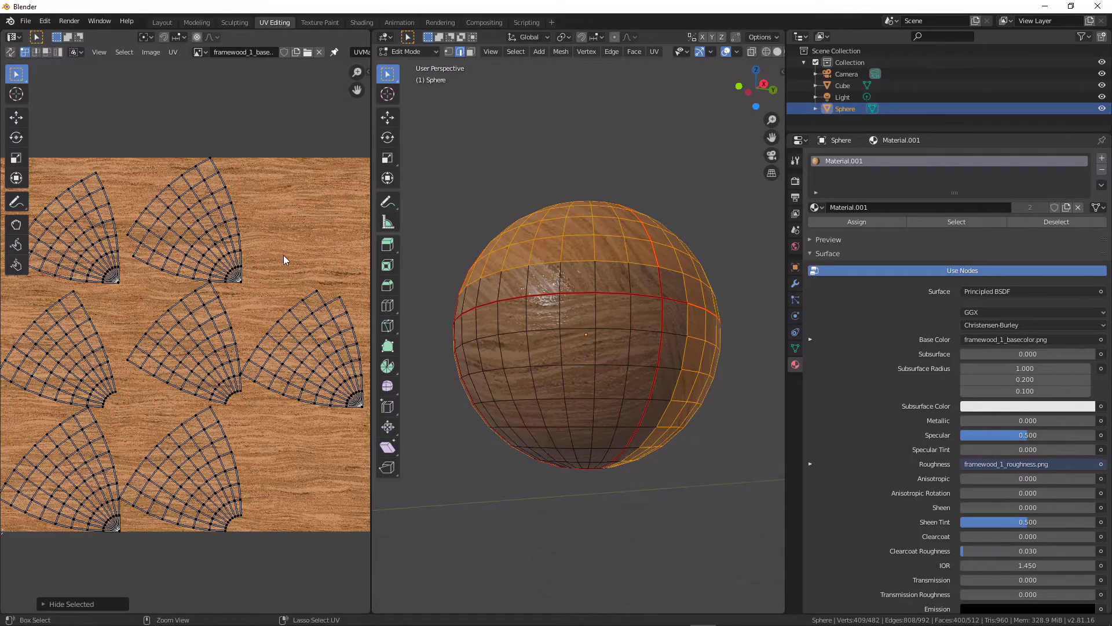
- Reveal the hidden UV island, hide it once more for comparison, and bring it back
key(alt+h)
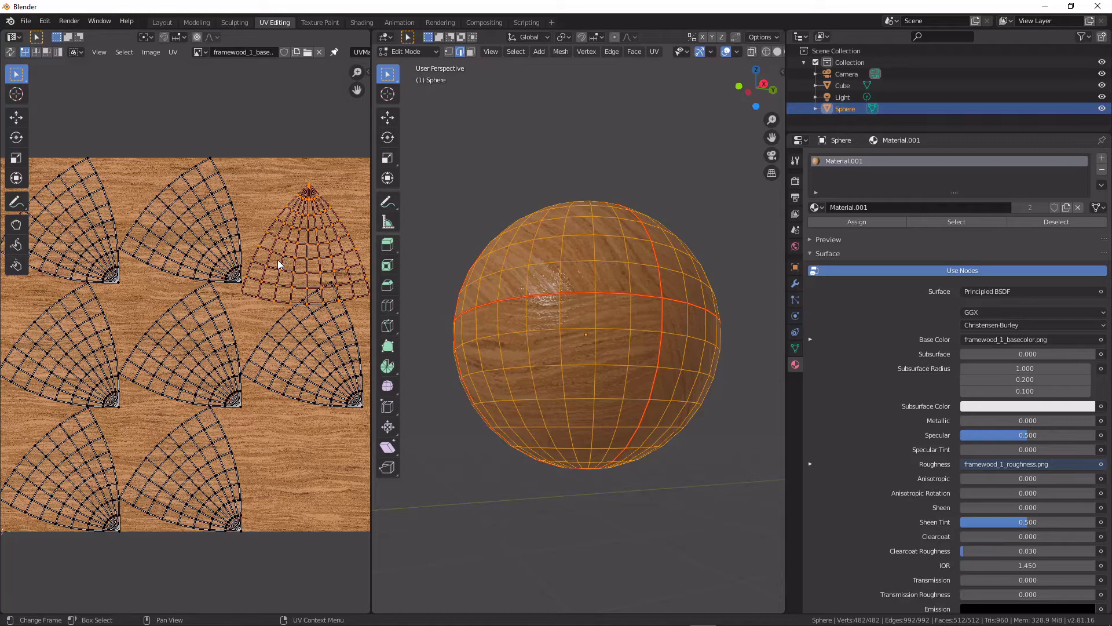
key(h)
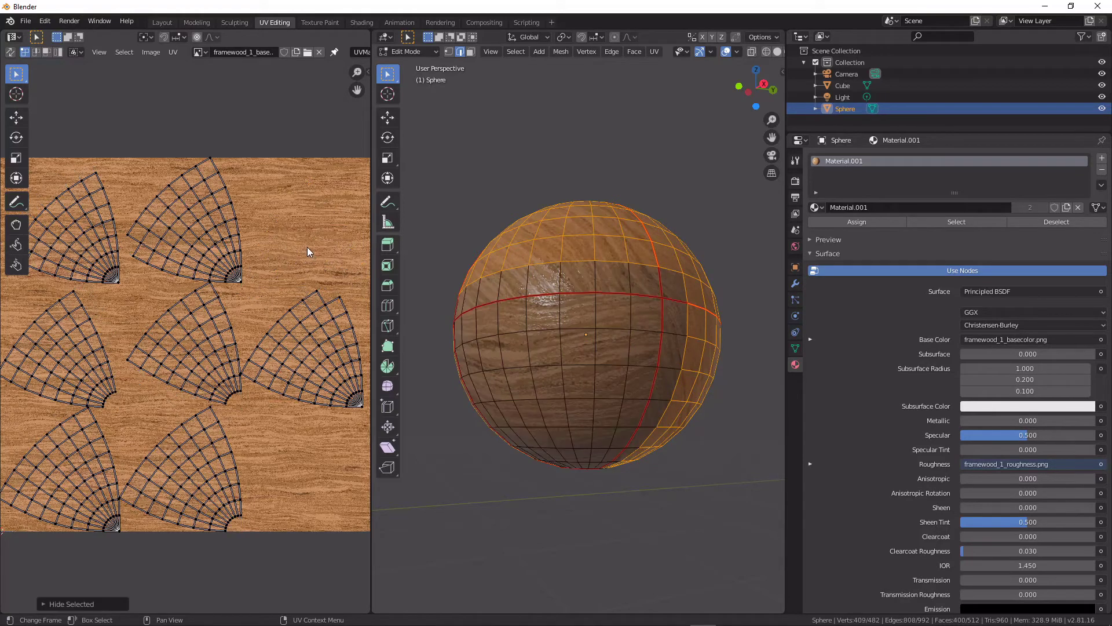
key(alt+h)
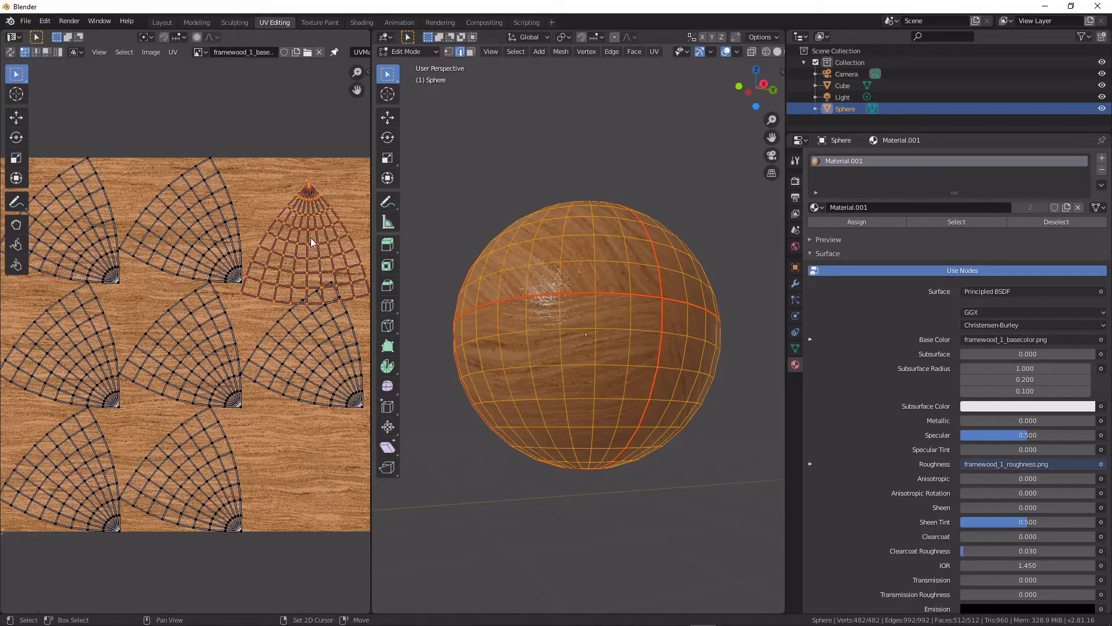
- Move the rotated UV island up to the texture's upper edge and scale it up about 1.3 times
middle_drag(311, 242, 263, 255)
key(g)
click(270, 228)
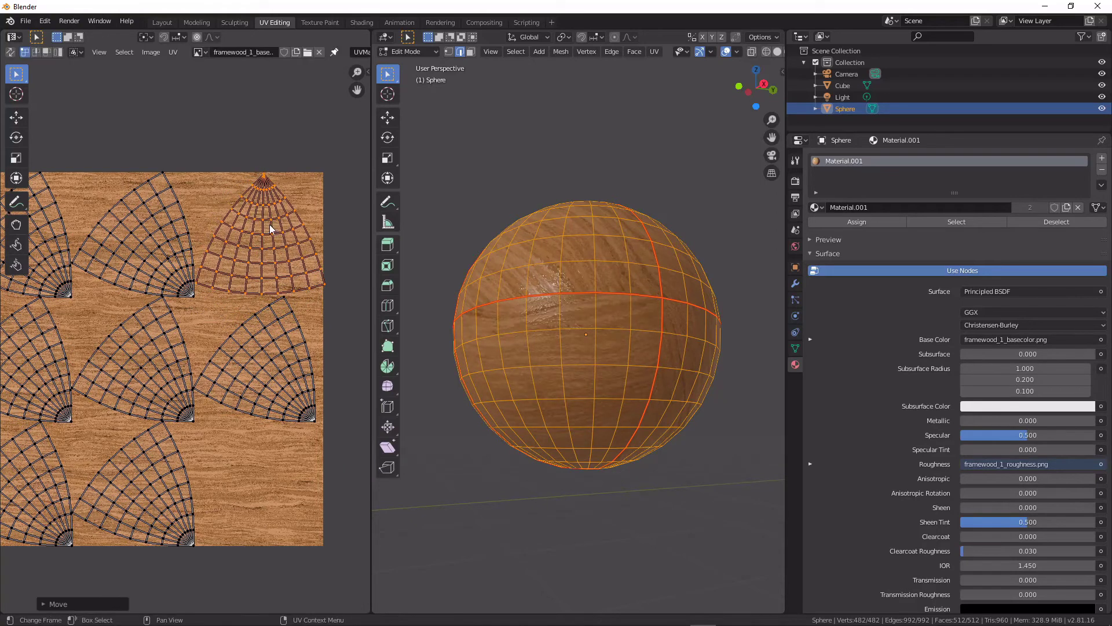
key(s)
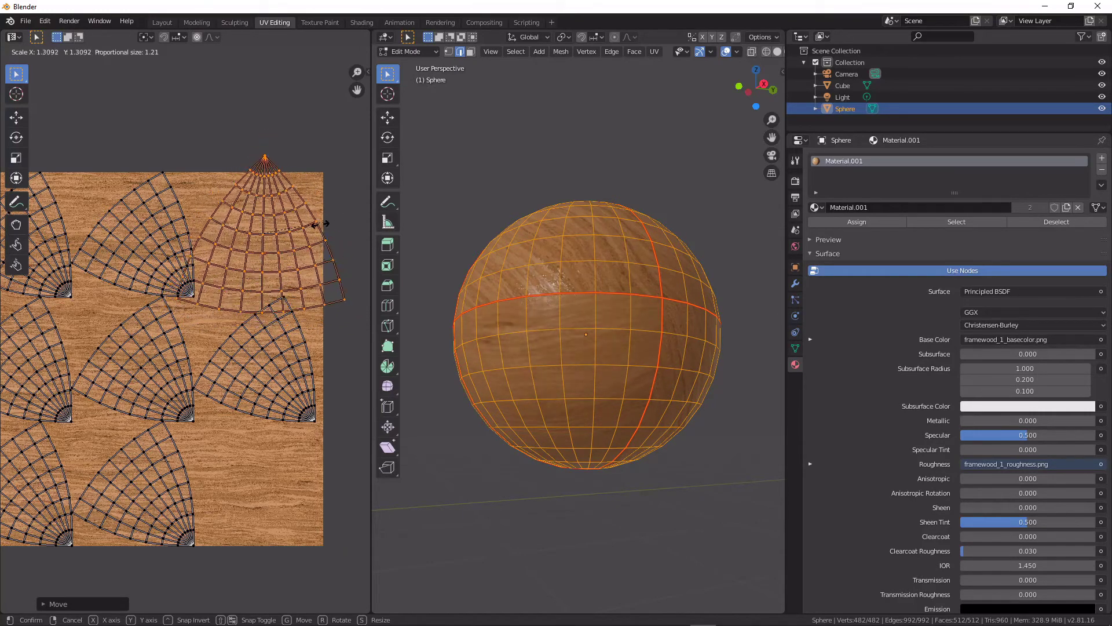
click(324, 218)
- Check the sphere's wood grain in Object Mode and return to Edit Mode
middle_drag(332, 269, 302, 281)
middle_drag(457, 298, 459, 318)
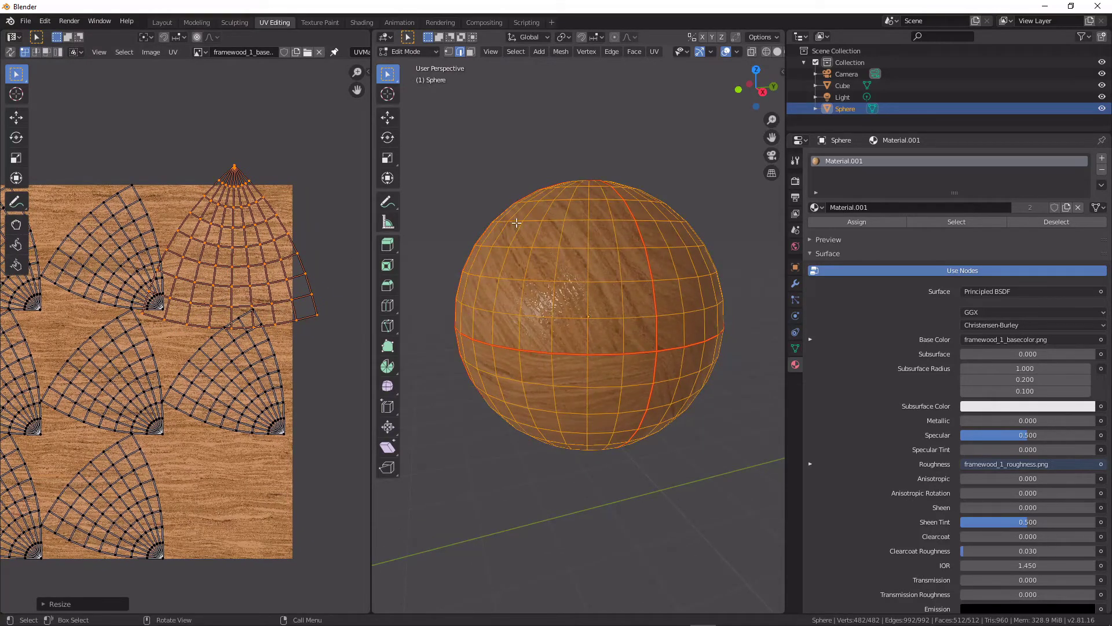
key(Tab)
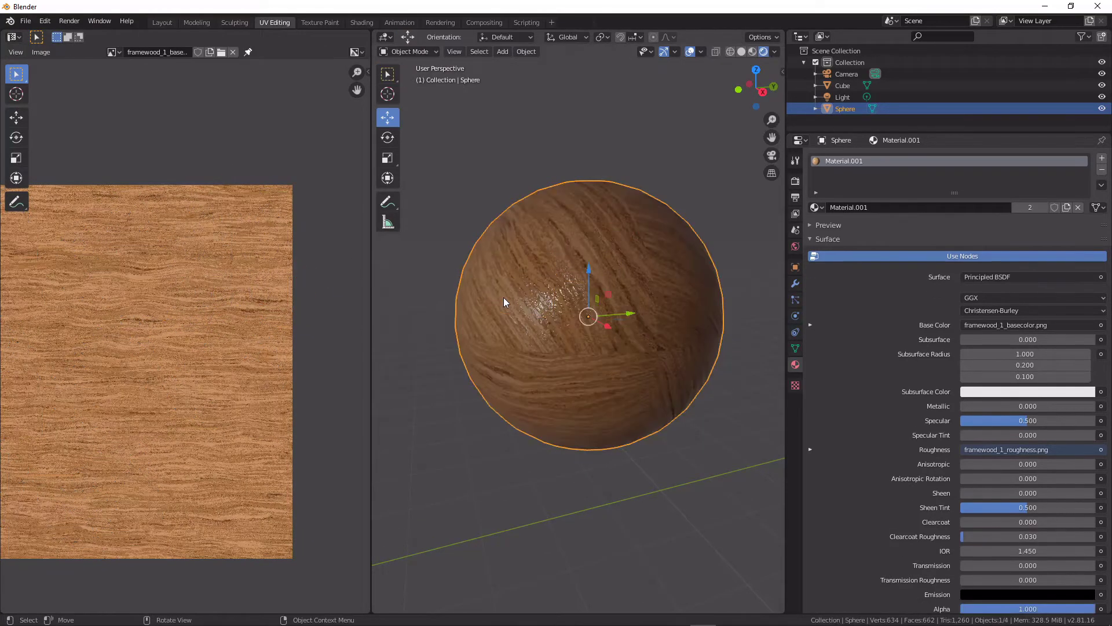
key(Tab)
- Remap the whole sphere with Smart UV Project using the default settings and clear the UV selection
right_click(539, 288)
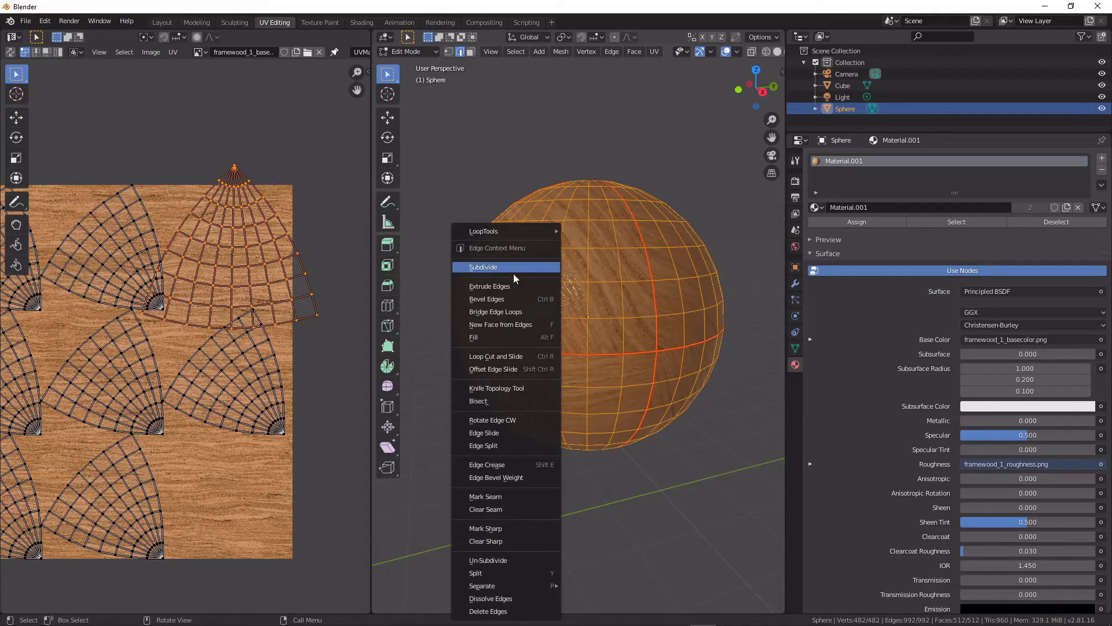
key(u)
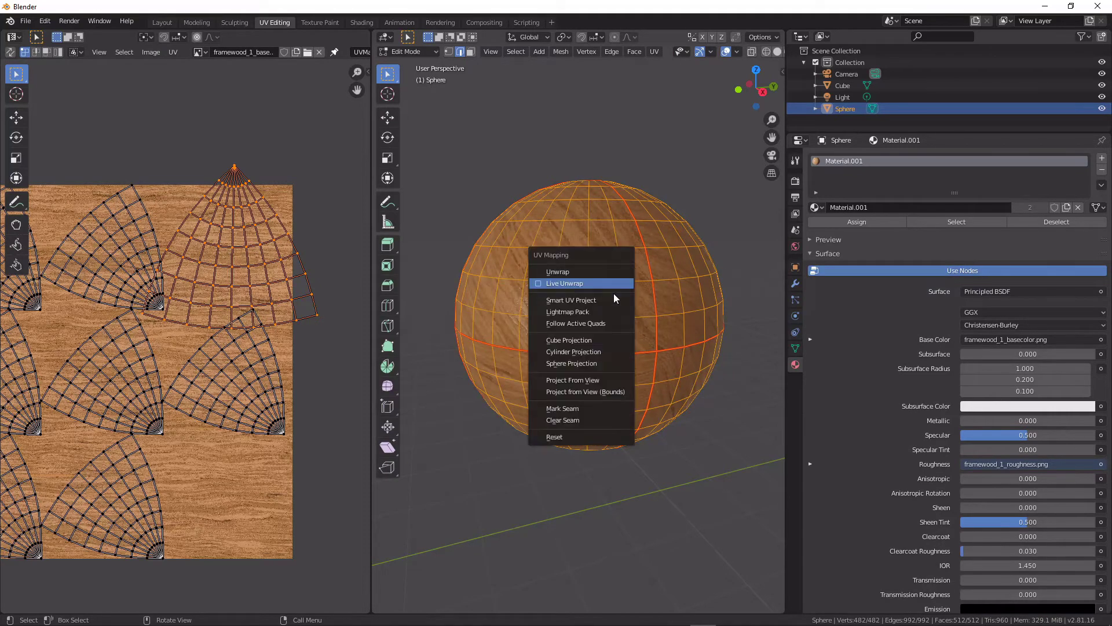
click(613, 300)
click(603, 385)
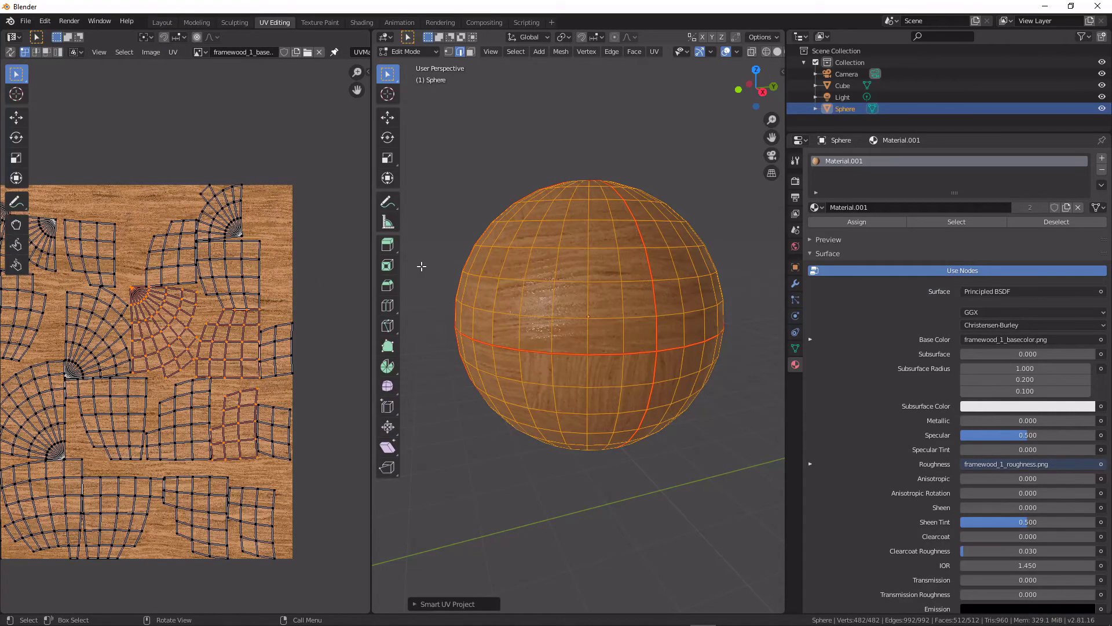
scroll(241, 252, down, 2)
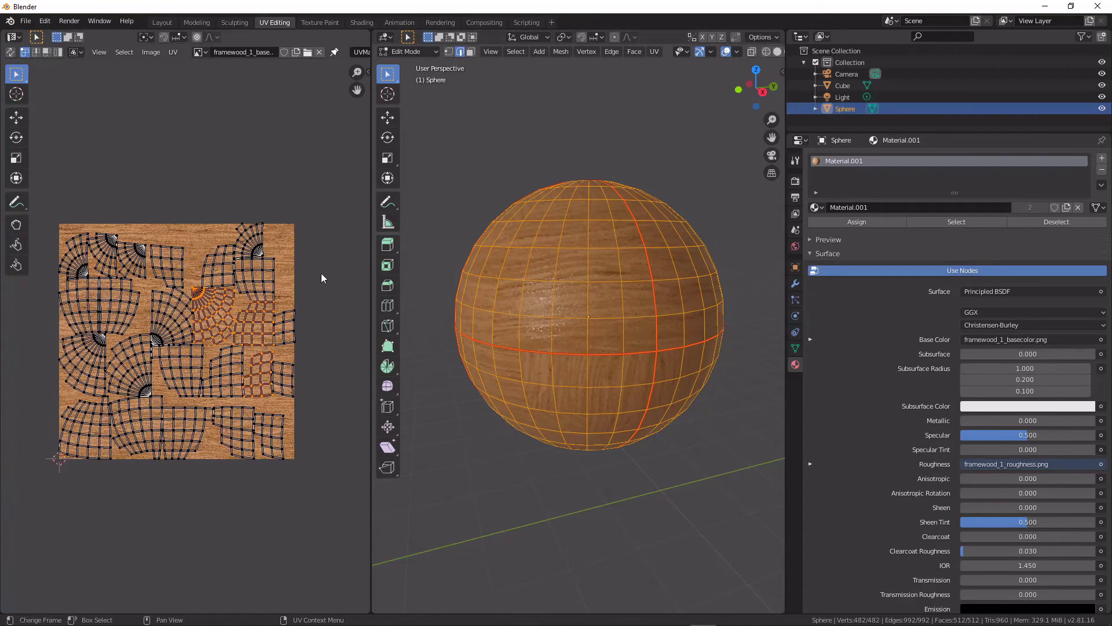
key(alt+a)
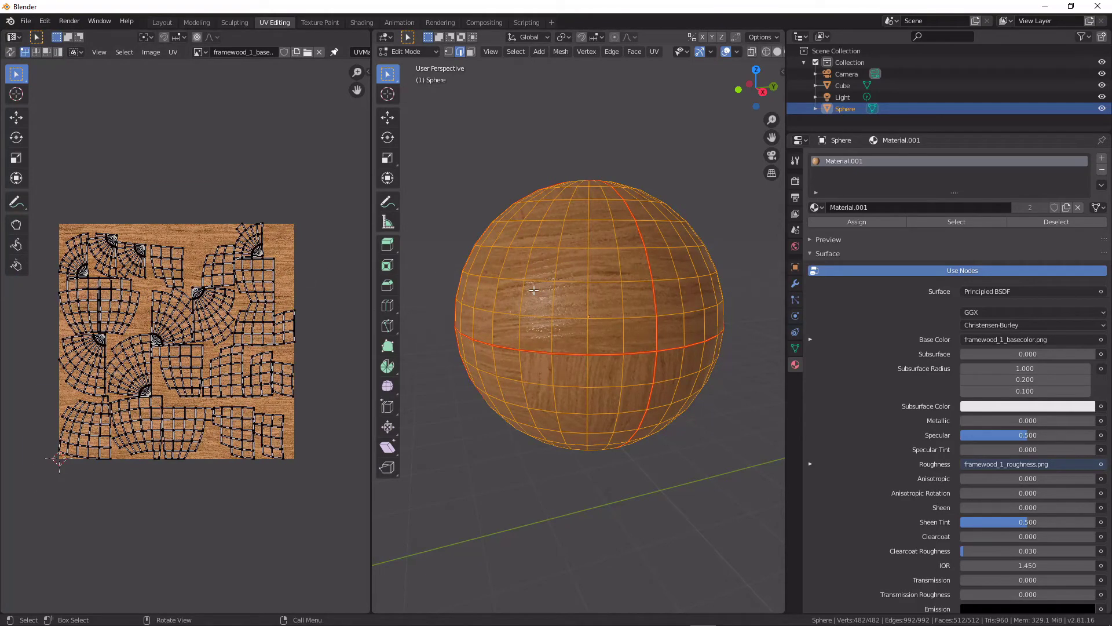
- Remap the whole sphere with Cube Projection
middle_drag(533, 290, 597, 288)
key(u)
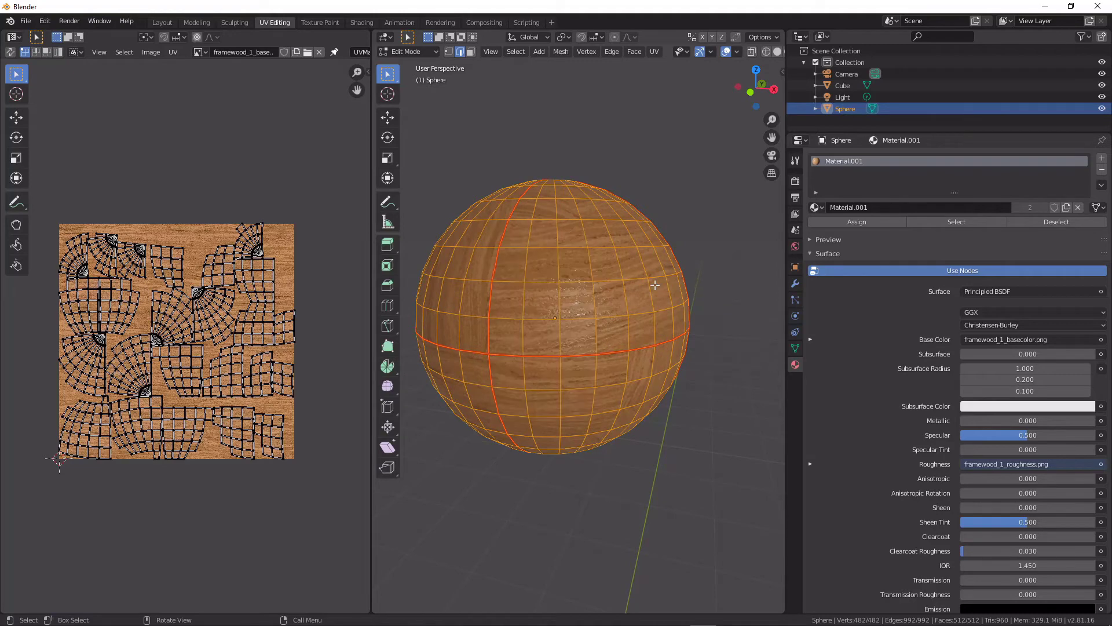
key(u)
click(652, 324)
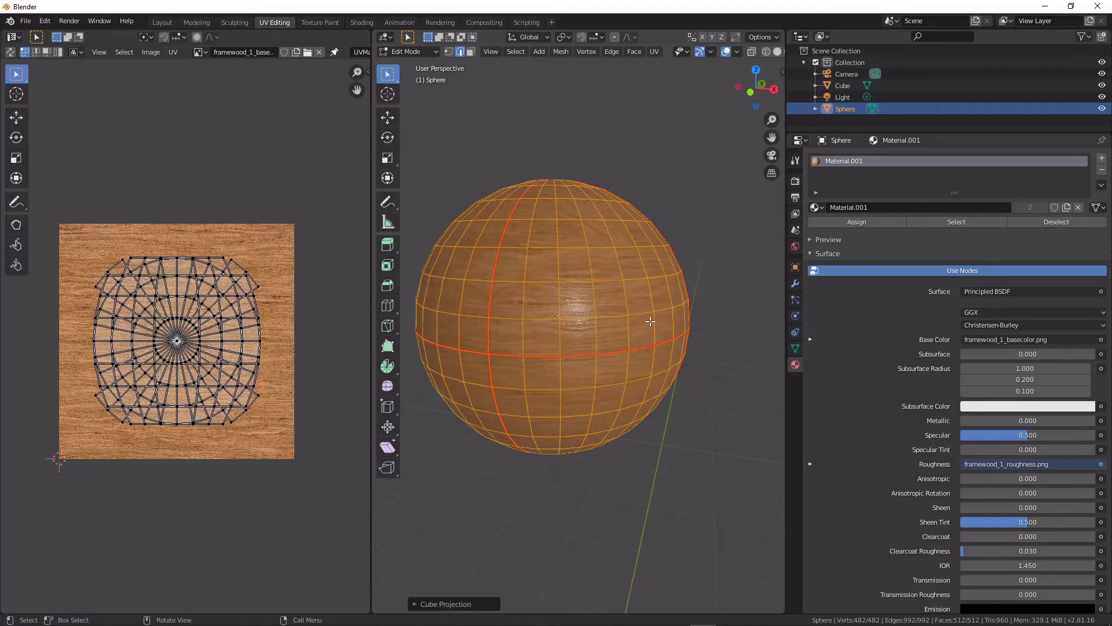
- Remap the whole sphere with Cylinder Projection and select all of its UVs
key(u)
click(644, 332)
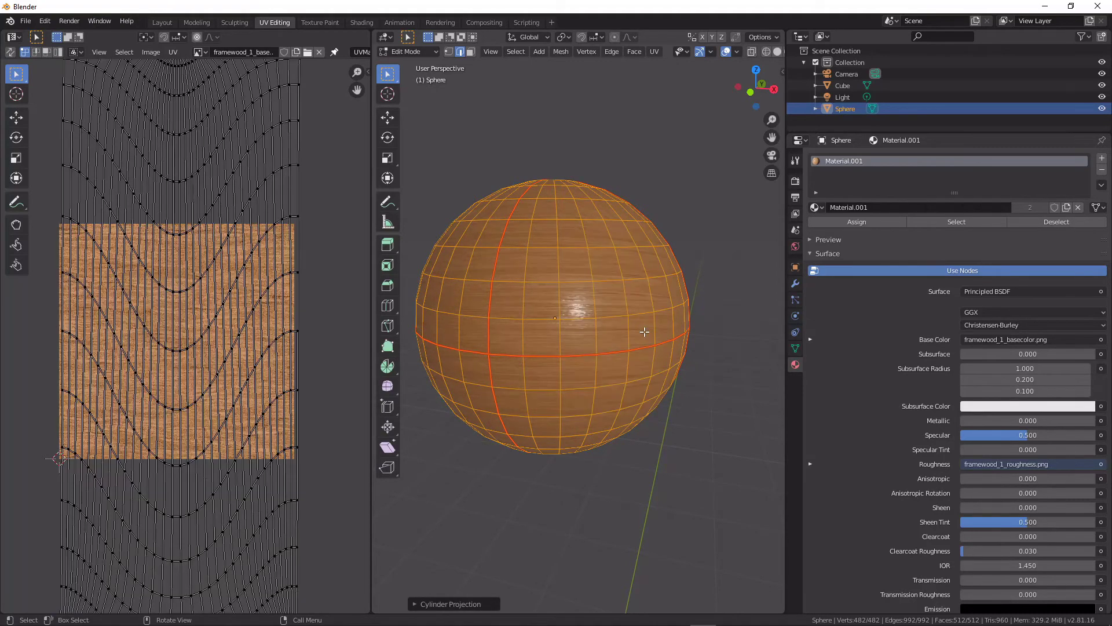
scroll(235, 267, down, 2)
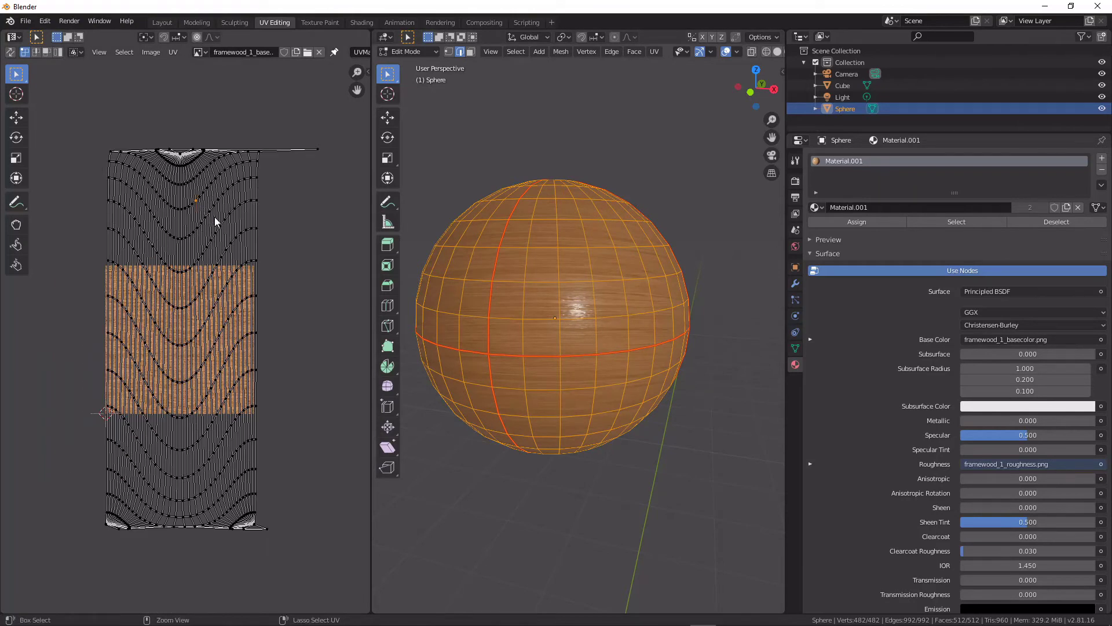
key(a)
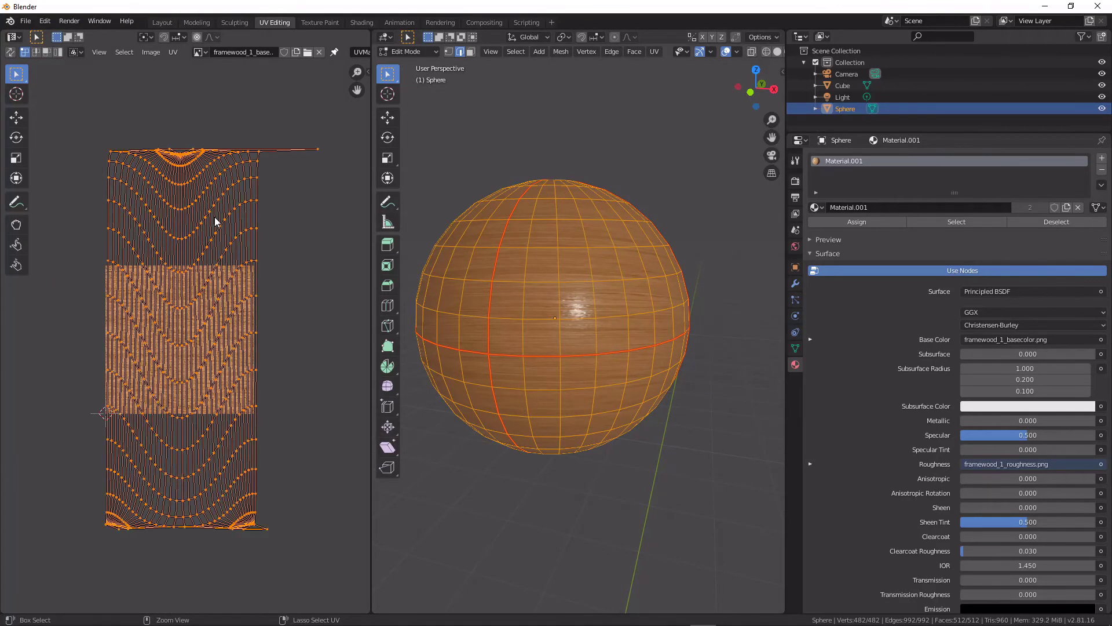
- Try to map the sphere with Follow Active Quads
key(u)
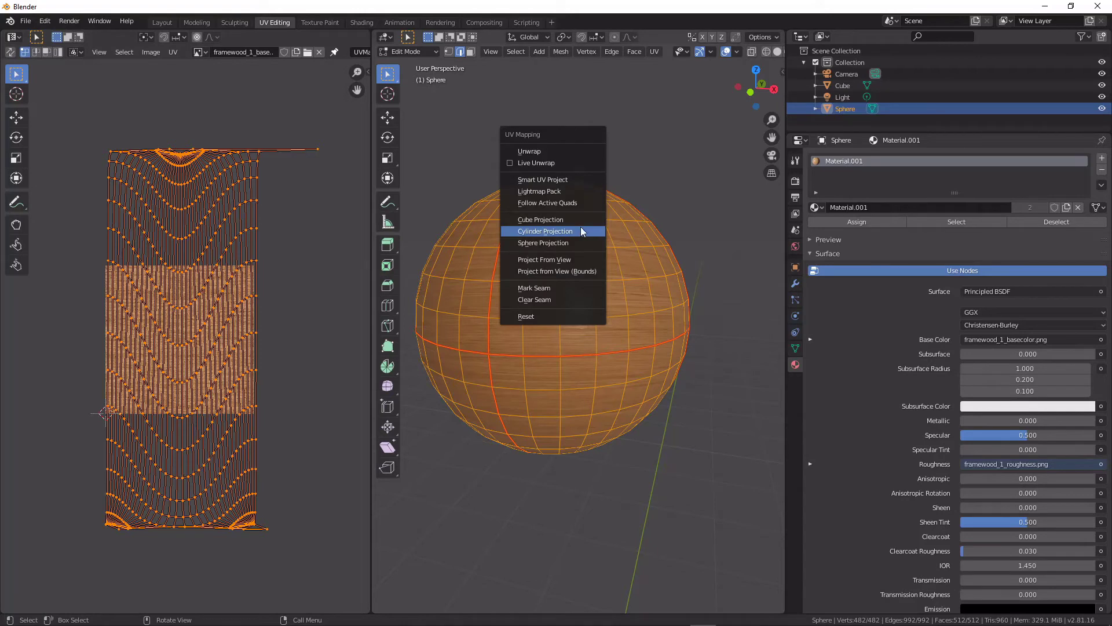
click(545, 202)
click(542, 230)
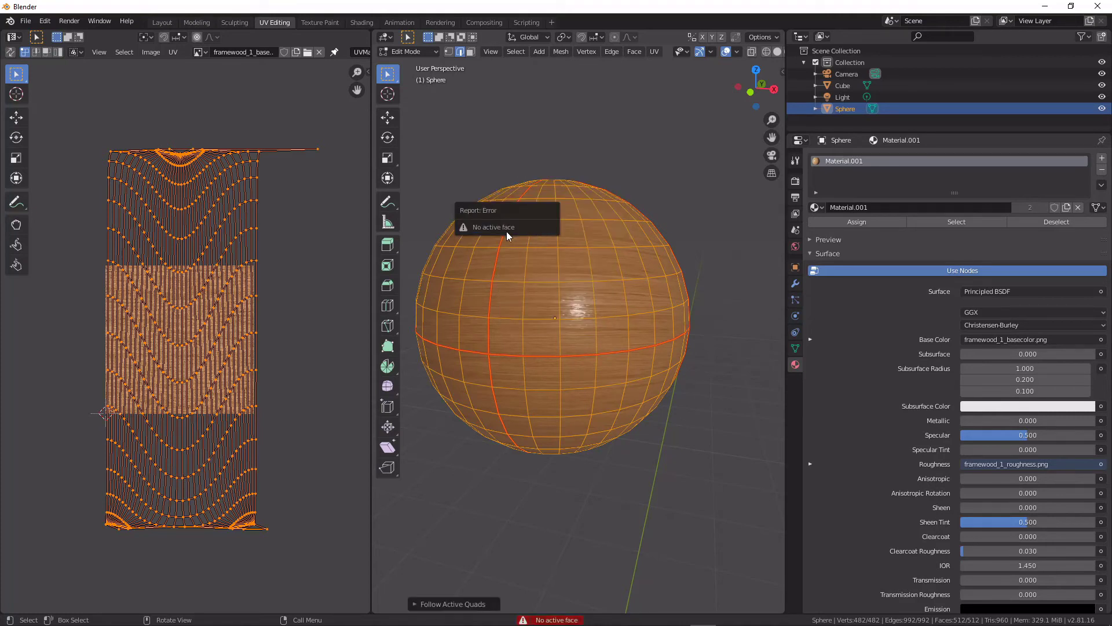
- Remap the whole sphere with Smart UV Project at an angle limit of 66.00 and inspect the UV islands and wood grain
key(u)
click(489, 203)
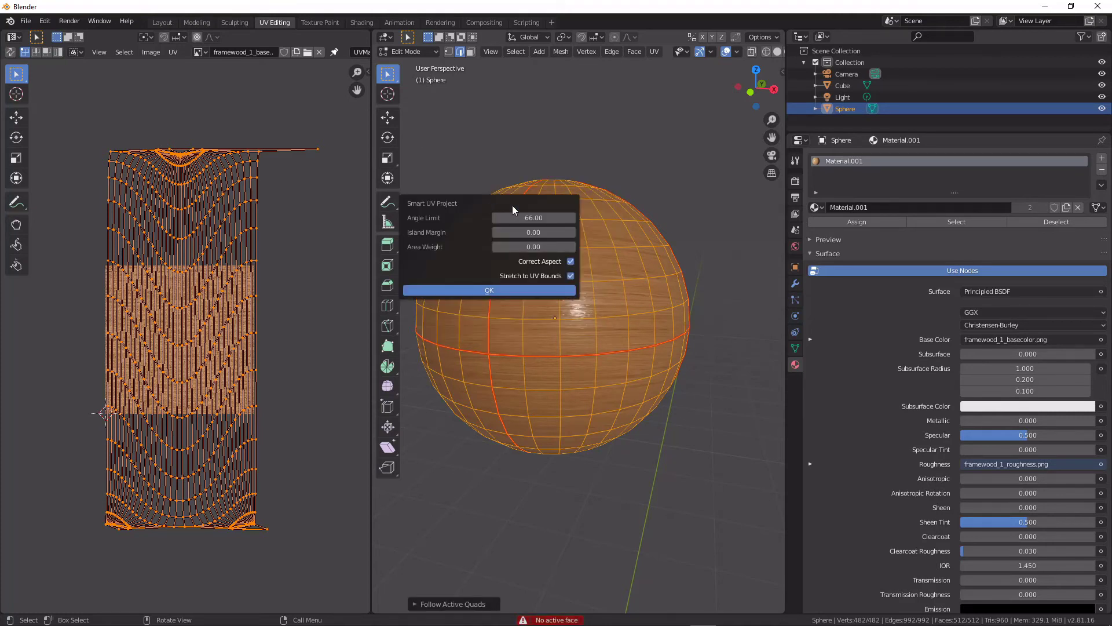
click(526, 289)
scroll(194, 305, up, 3)
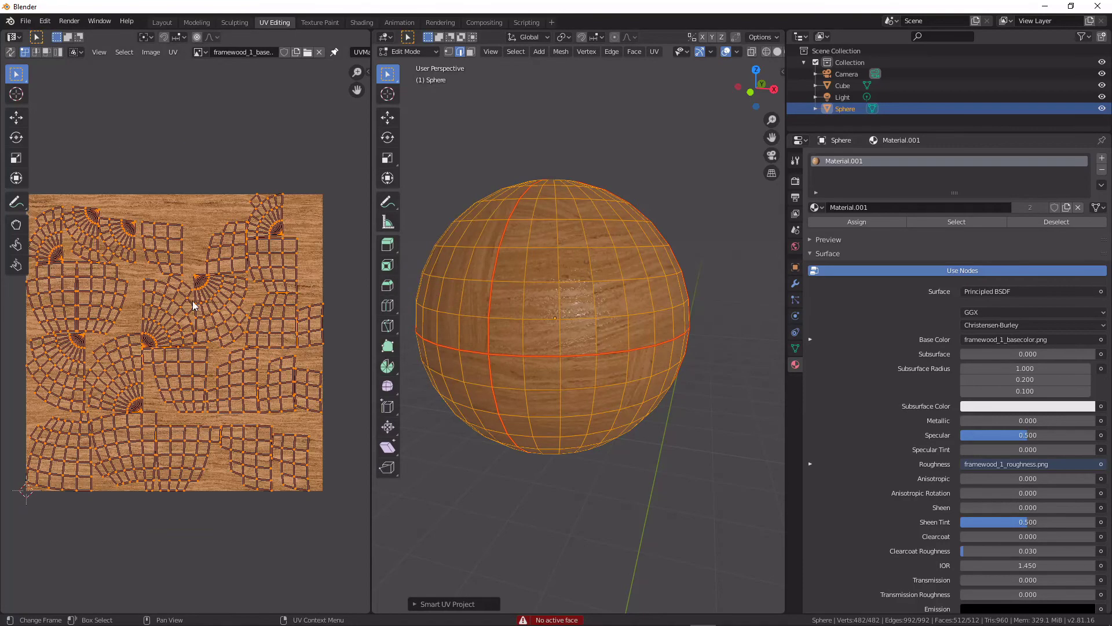
scroll(275, 286, up, 1)
scroll(275, 285, up, 2)
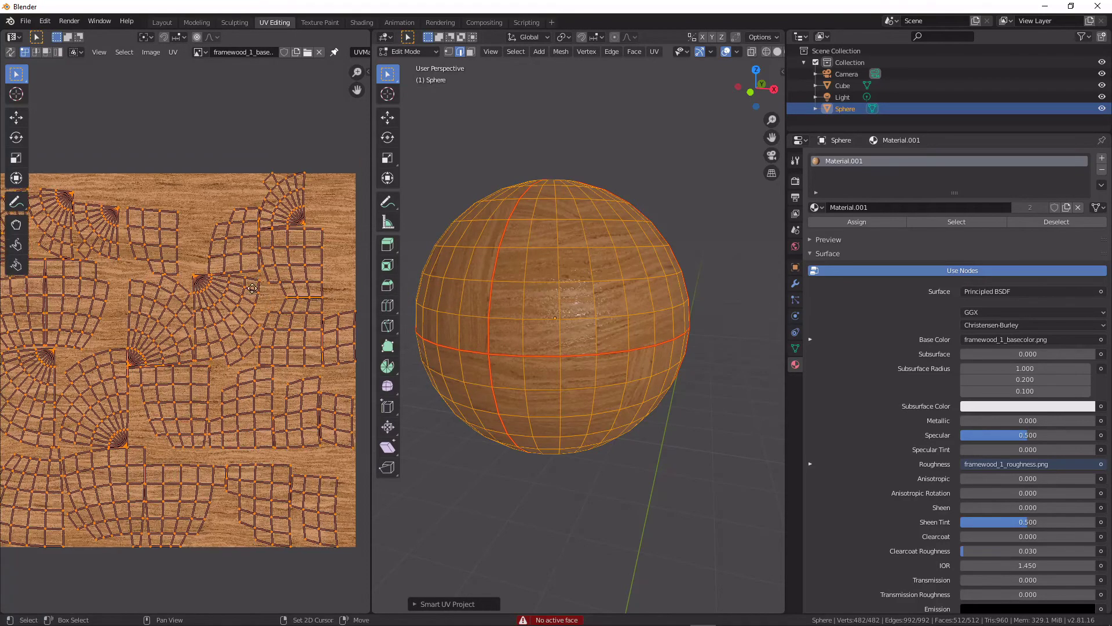
middle_drag(585, 174, 589, 201)
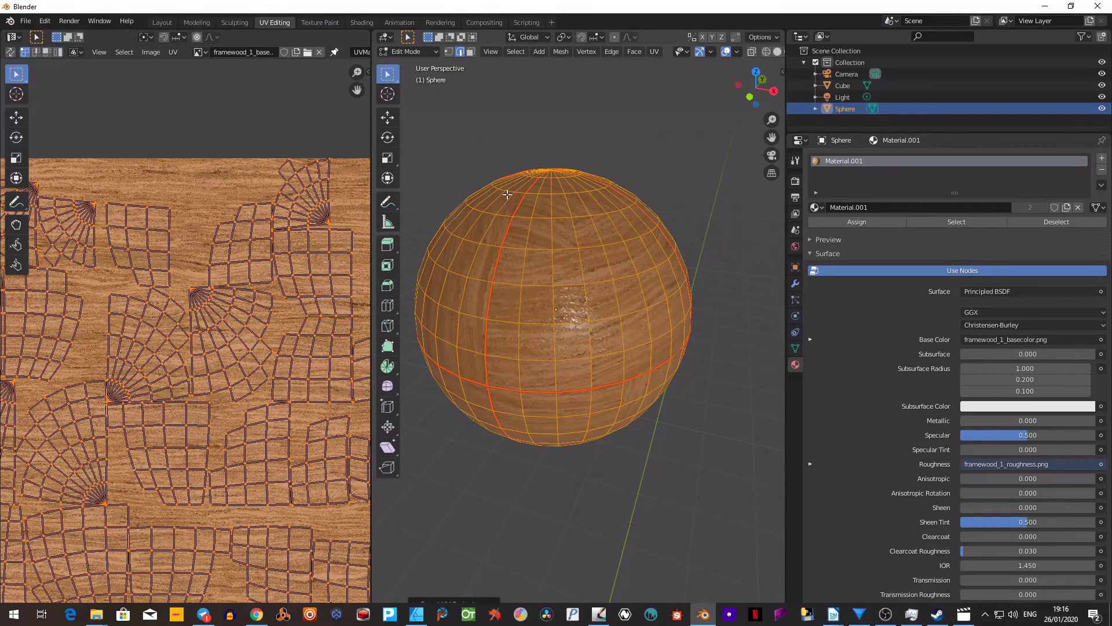
middle_drag(486, 271, 621, 369)
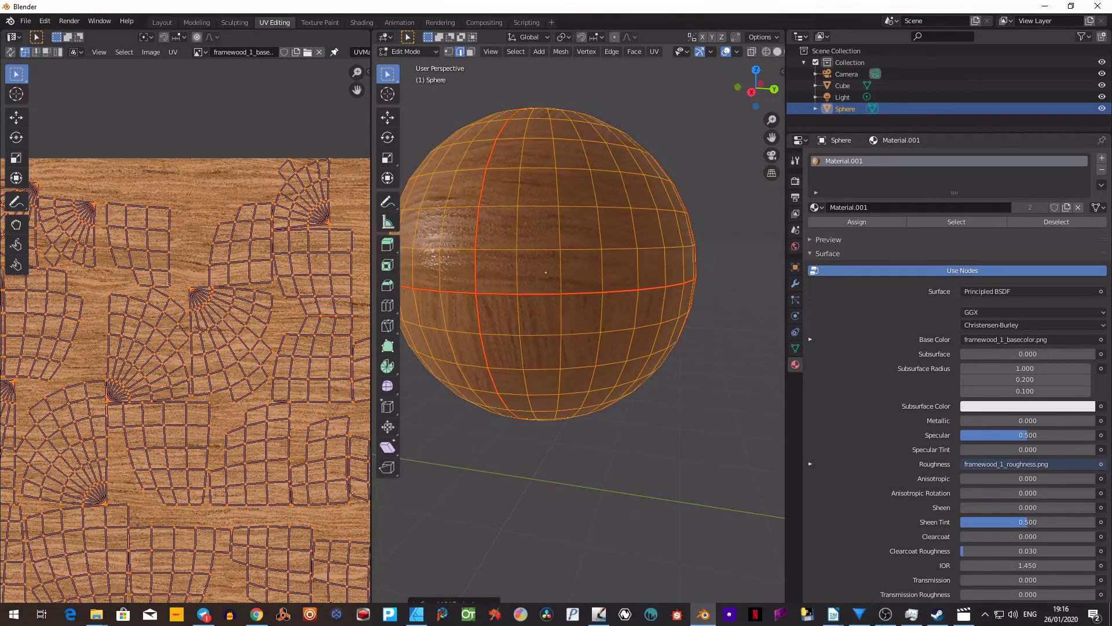